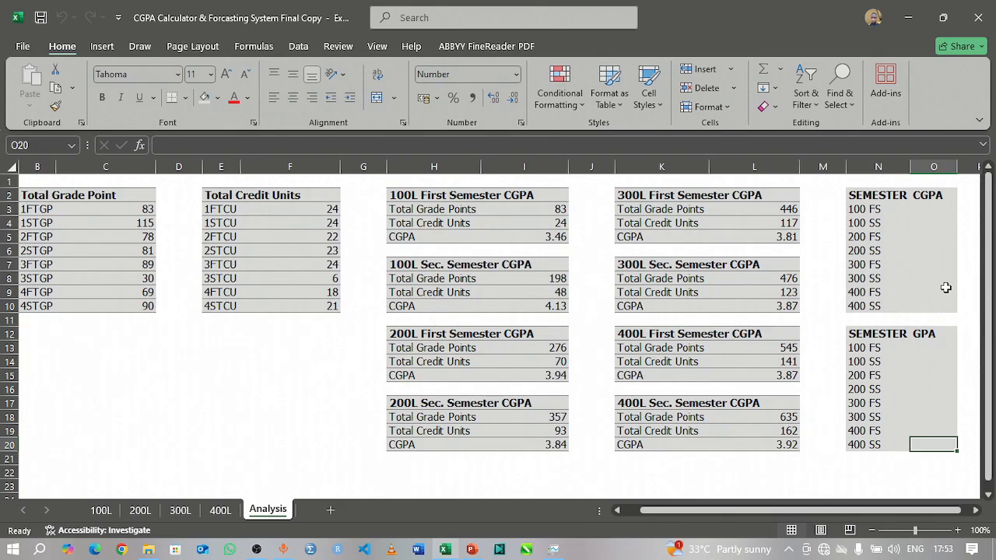
Step: Examine the semester labels and headings of the CGPA and GPA summary tables alongside the 1FTGP label in the Total Grade Point table
left_click(882, 201)
left_click(927, 196)
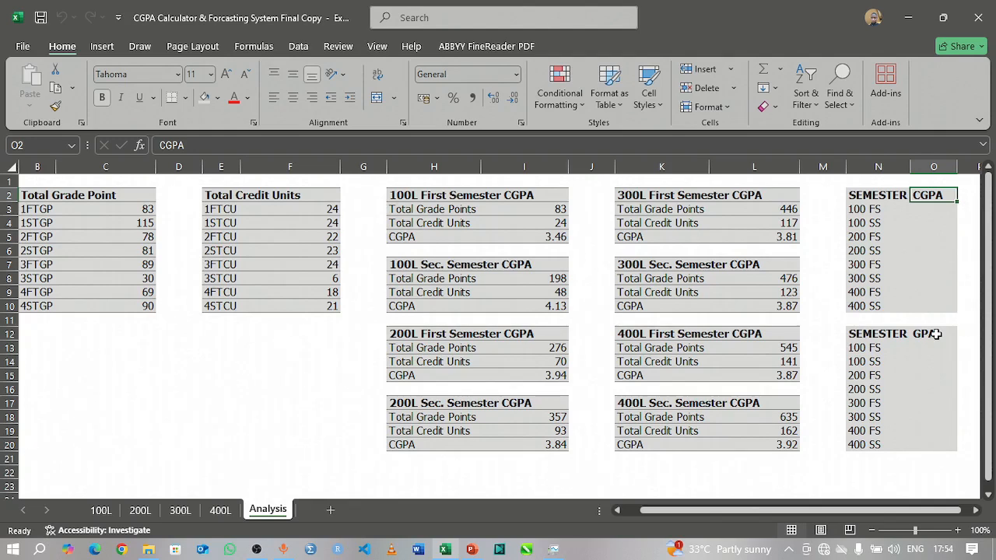
left_click(876, 212)
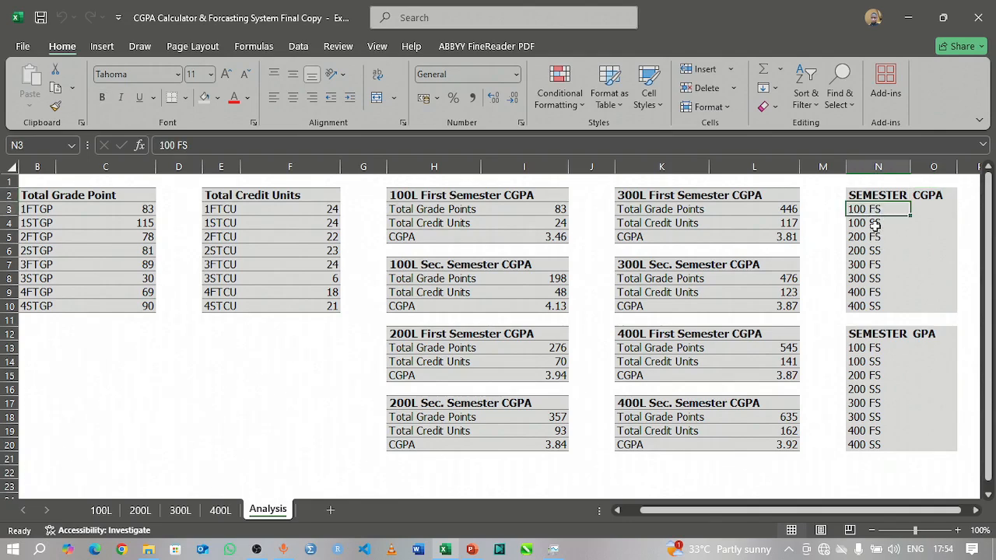
left_click(873, 225)
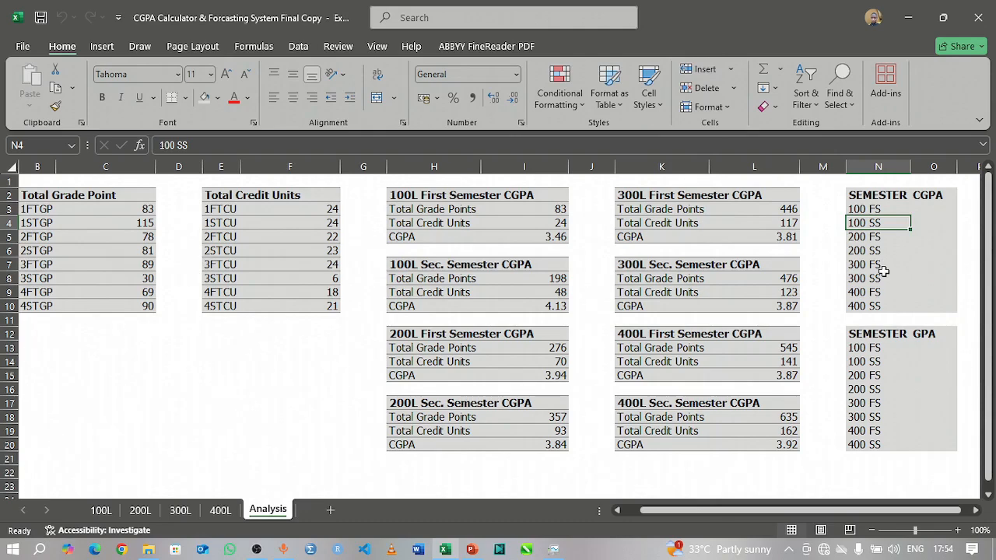
left_click(47, 210)
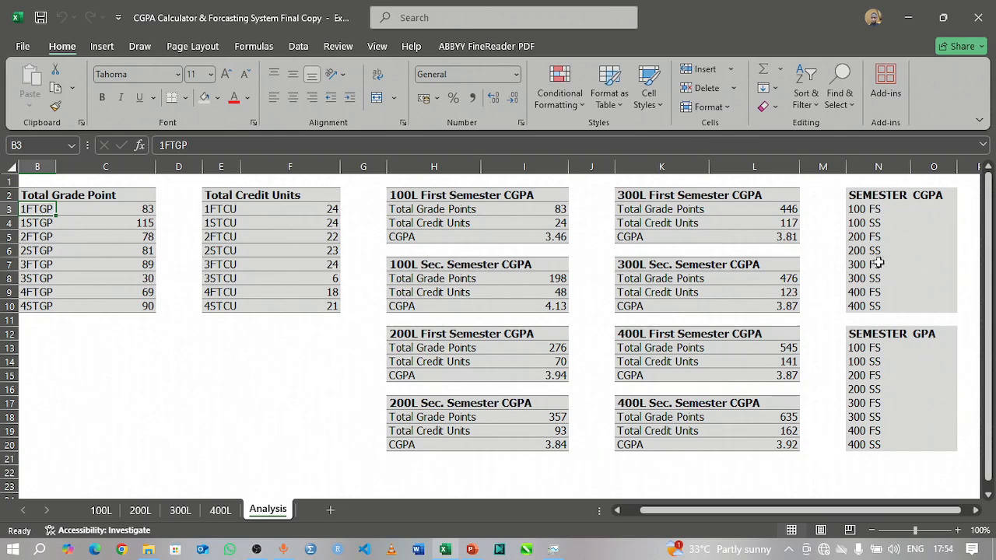
left_click(874, 210)
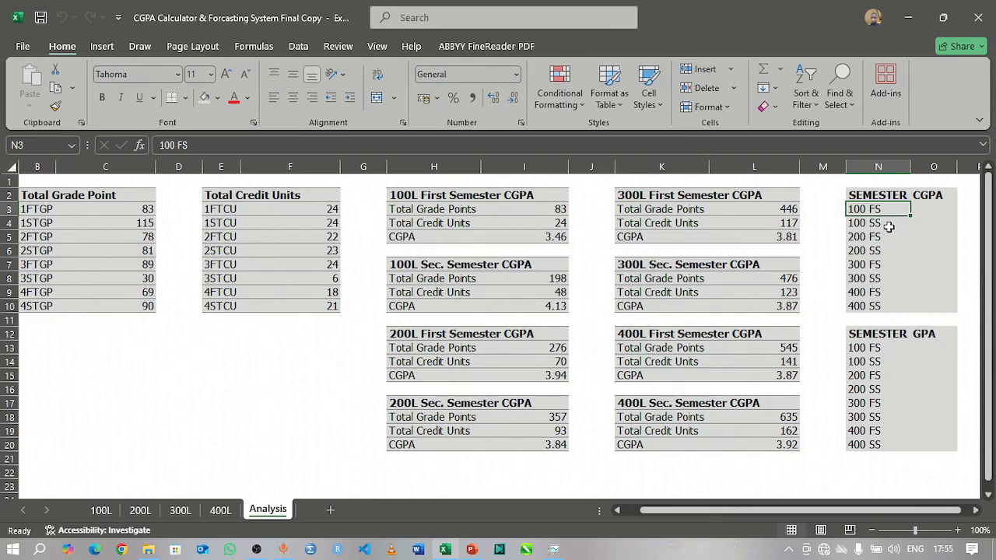
left_click(867, 223)
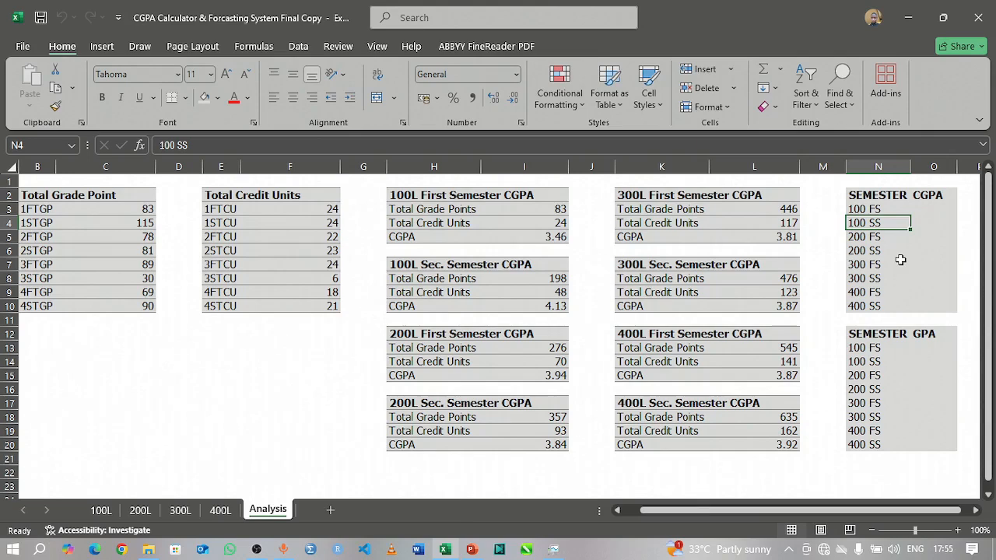
left_click(864, 210)
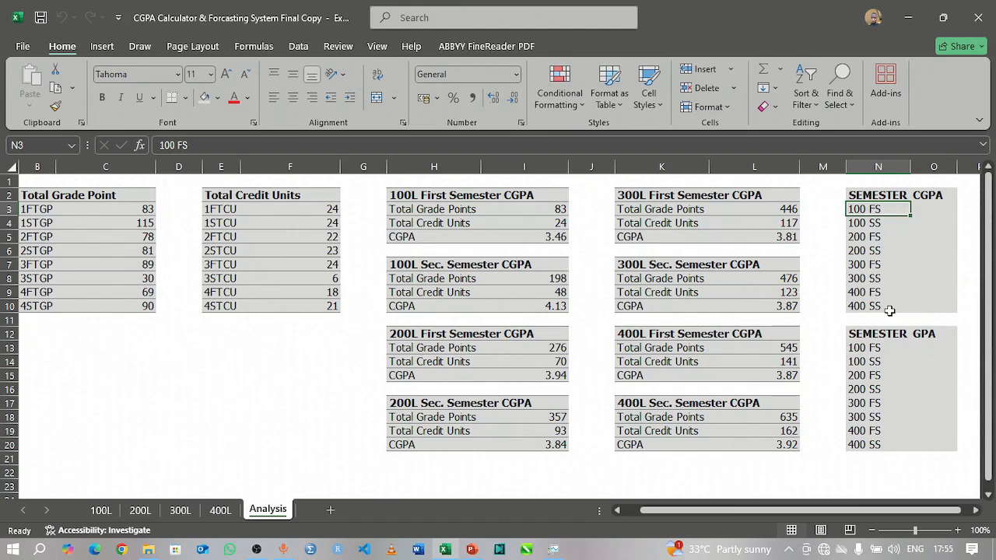
Step: Link the 100 FS and 100 SS entries in the CGPA summary (O3, O4) to the 100L semester CGPA results in I5 and I10
left_click(930, 209)
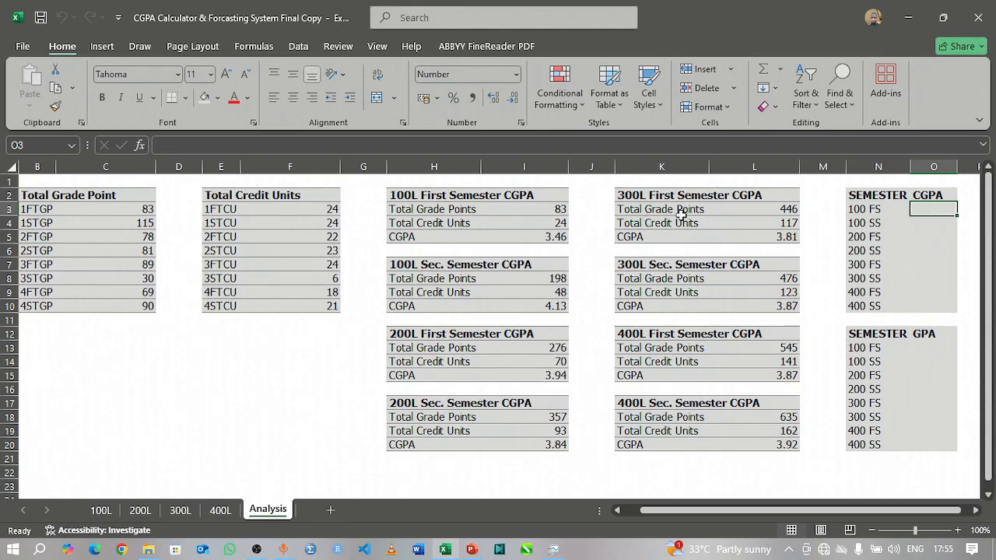
type("=")
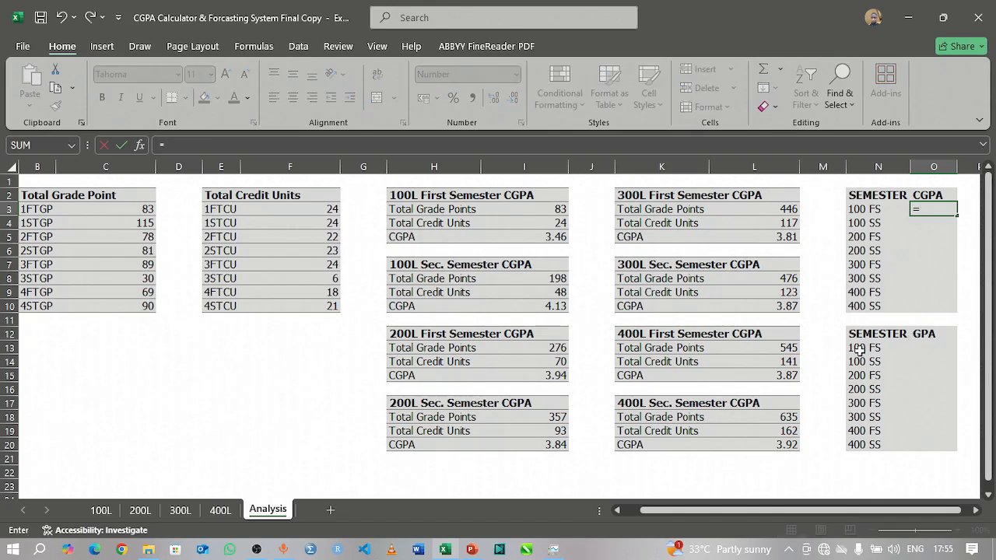
left_click(545, 238)
key("Return")
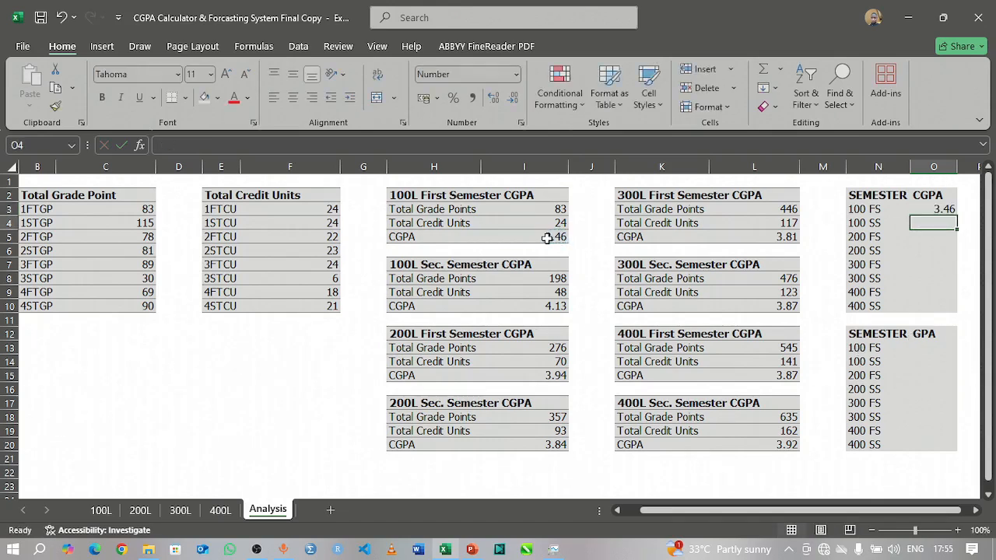
type("=")
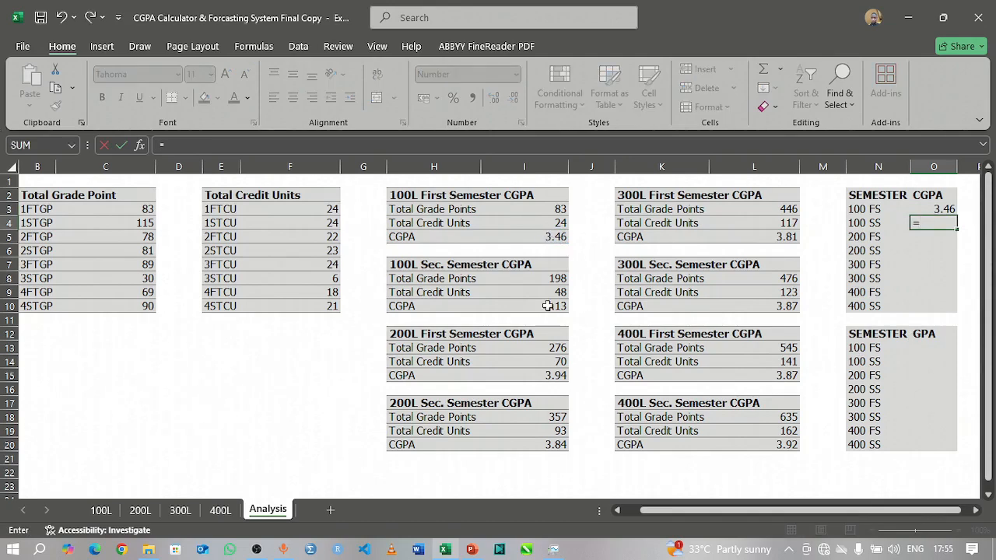
left_click(547, 305)
key("Return")
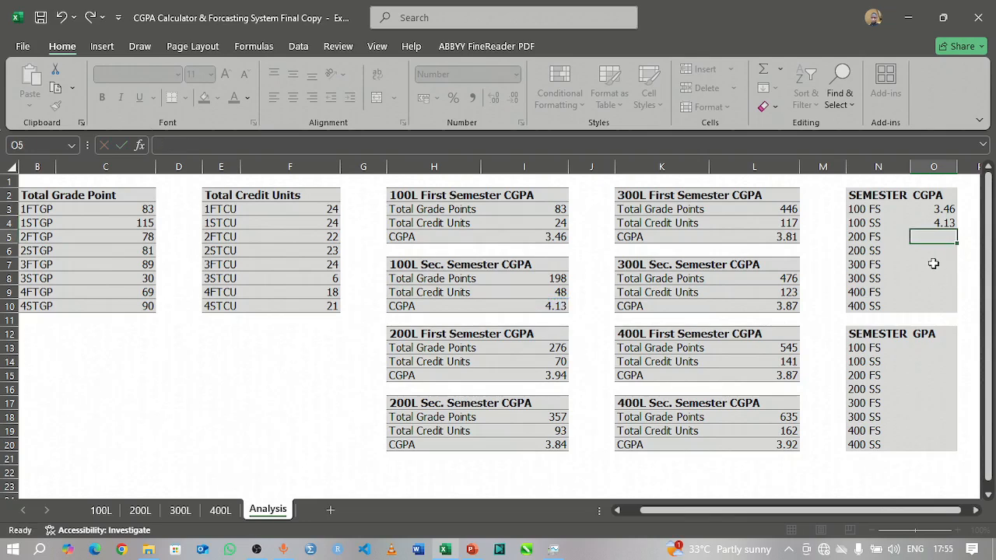
Step: Link the 200 FS and 200 SS CGPA entries (O5, O6) to the 200L semester CGPA results in I15 and I20
type("=")
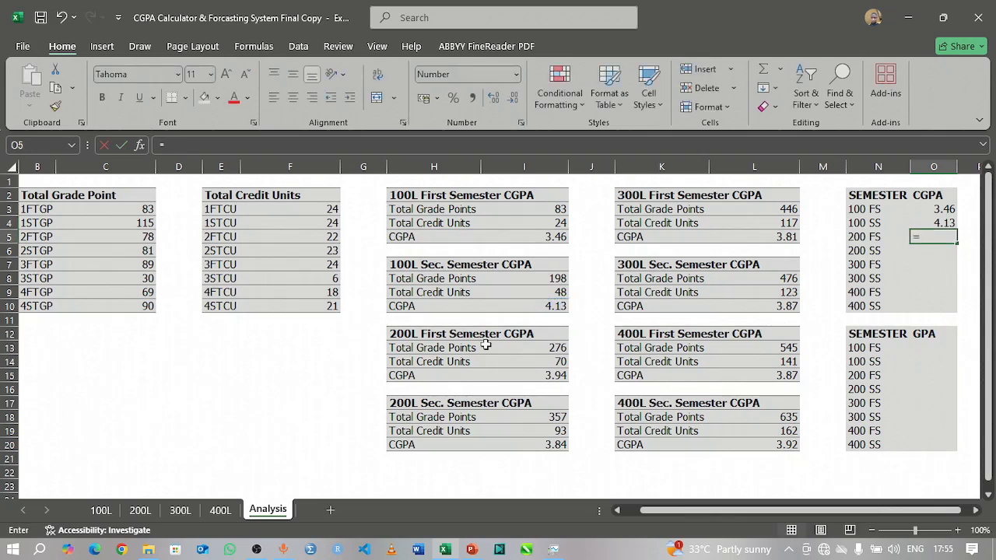
left_click(544, 376)
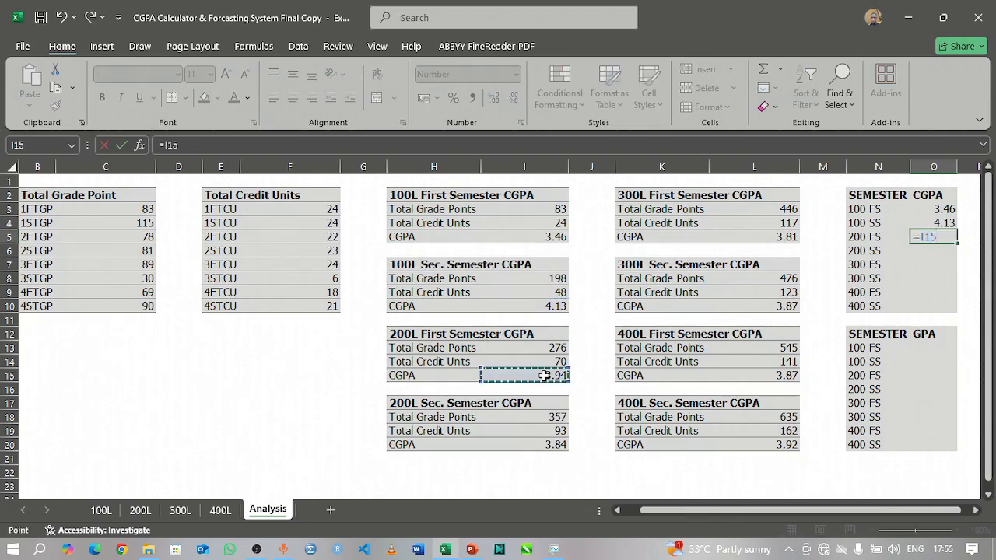
key("Return")
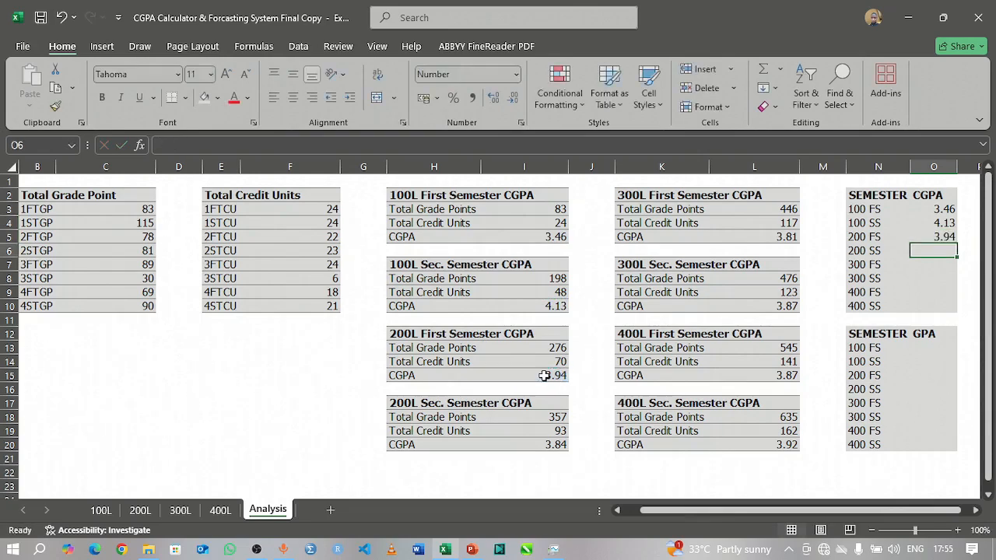
type("=")
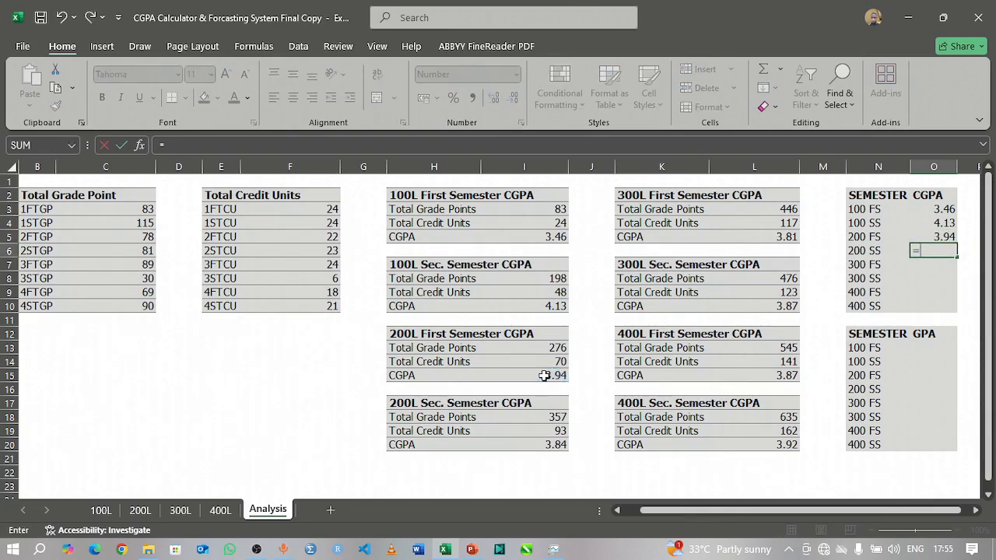
left_click(550, 444)
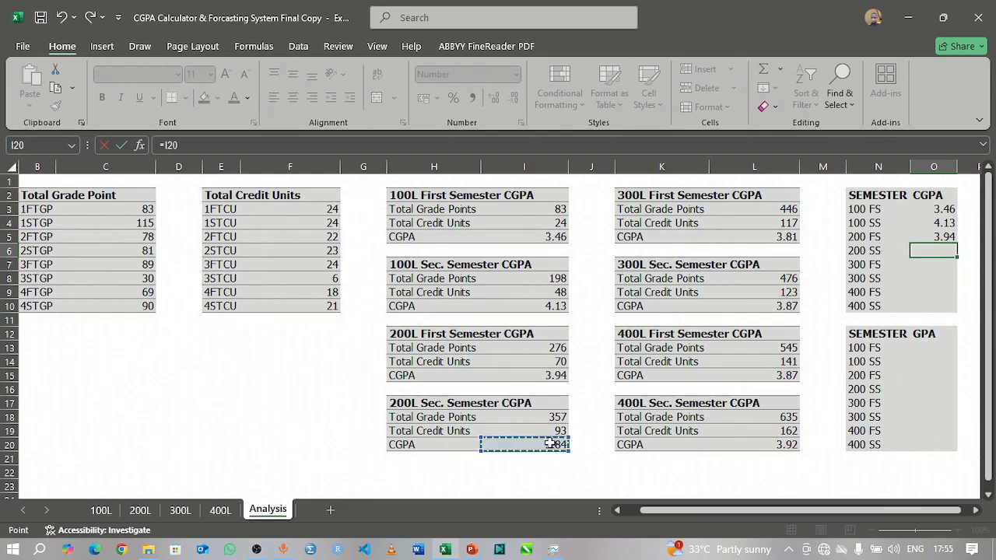
key("Return")
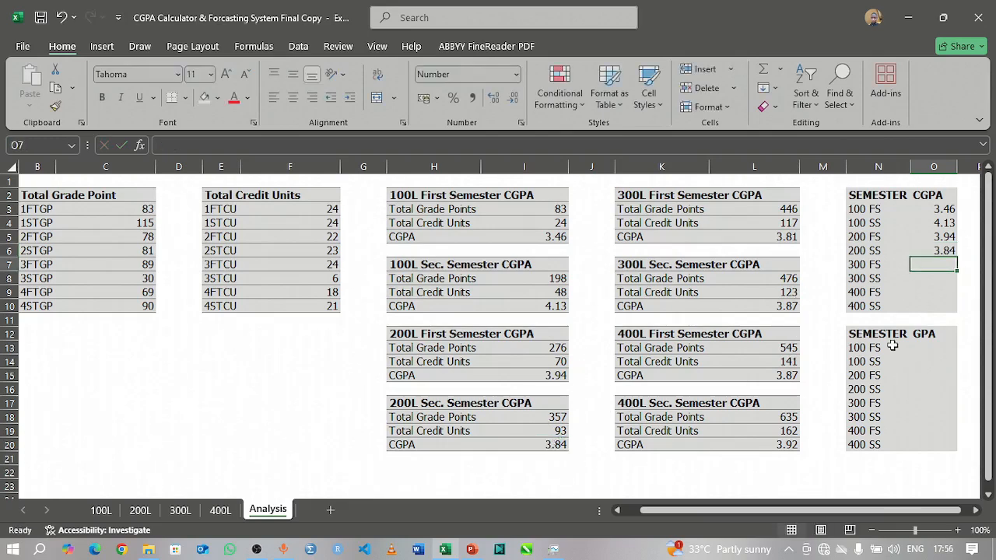
Step: Link the 300 FS and 300 SS CGPA entries (O7, O8) to the 300L semester CGPA results in L5 and L10
type("=")
left_click(783, 241)
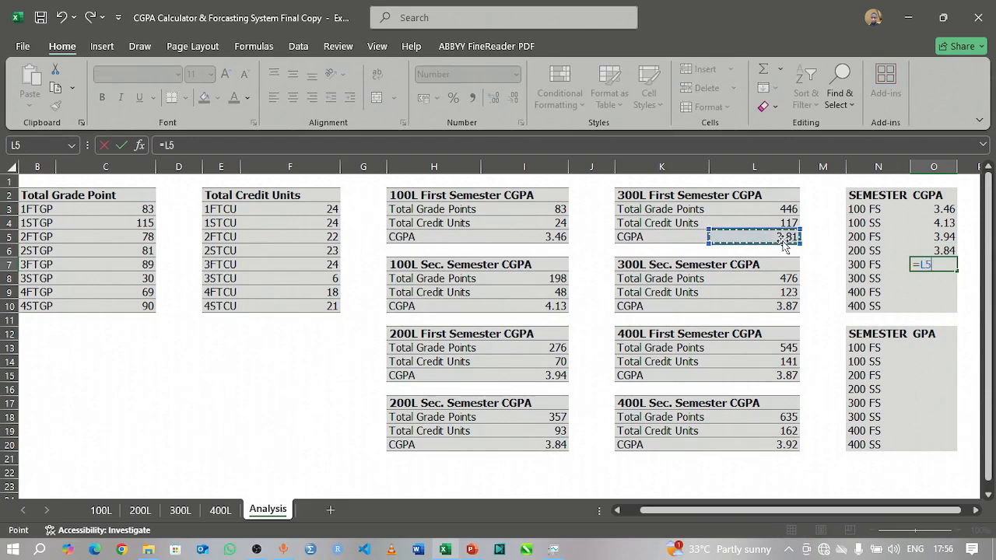
key("Return")
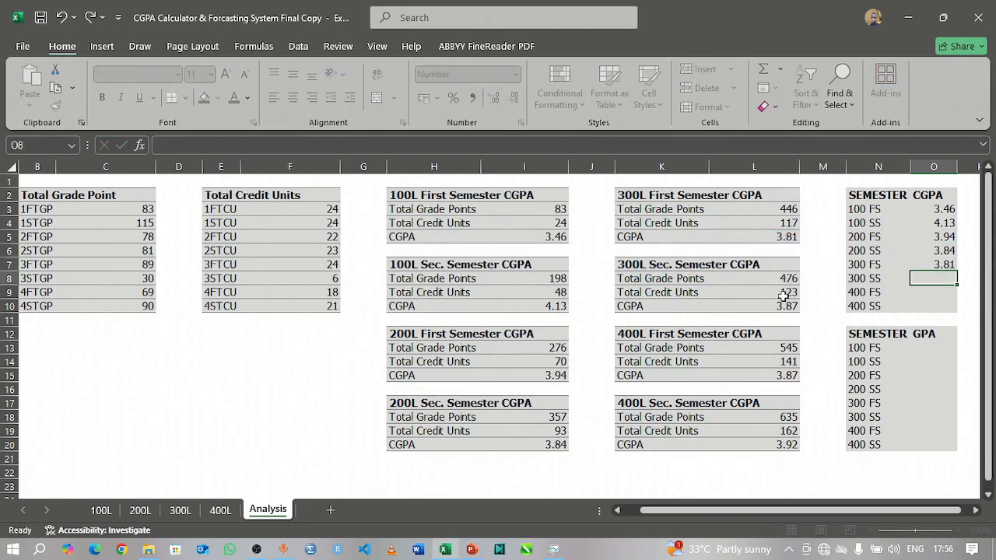
type("=")
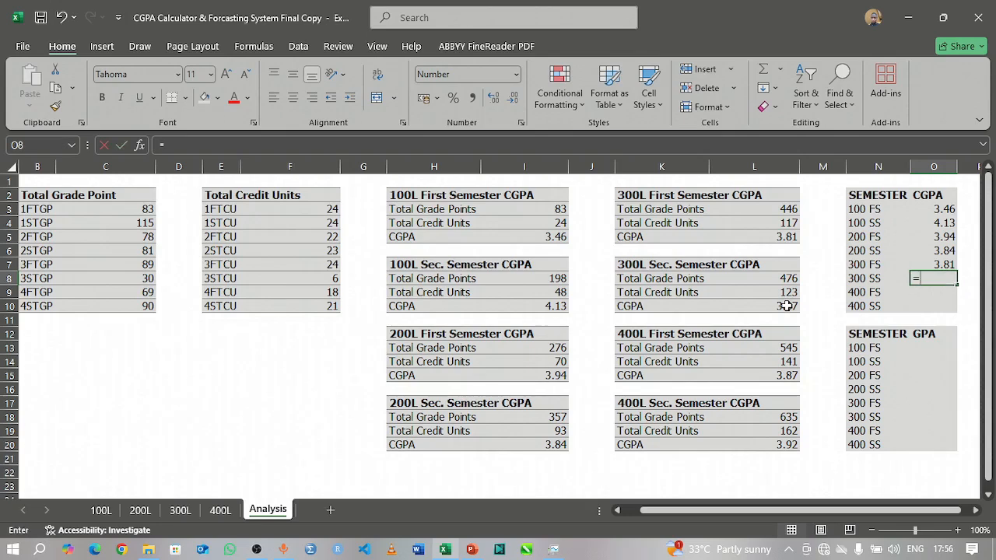
left_click(788, 306)
key("Return")
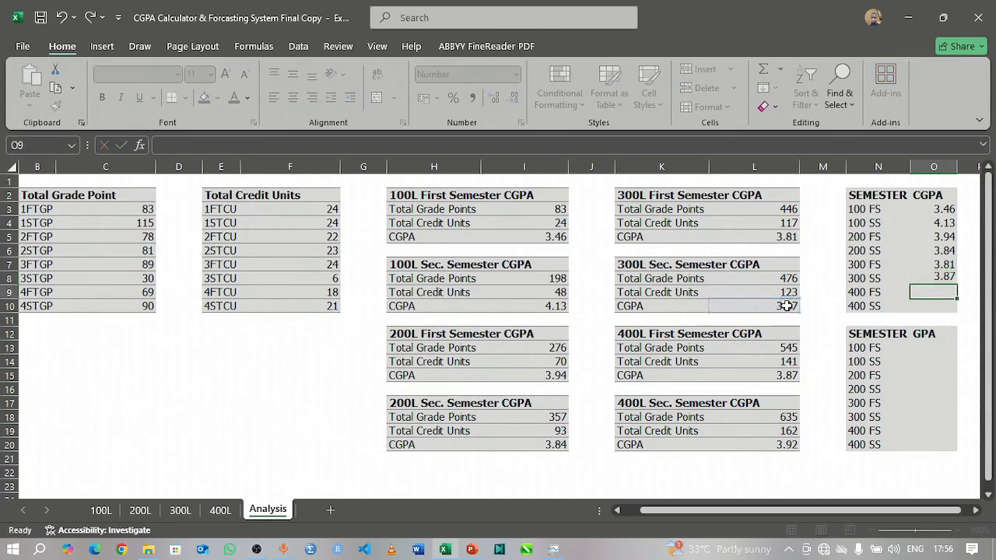
Step: Link the 400 FS and 400 SS CGPA entries (O9, O10) to the 400L semester CGPA results in L15 and L20
type("=")
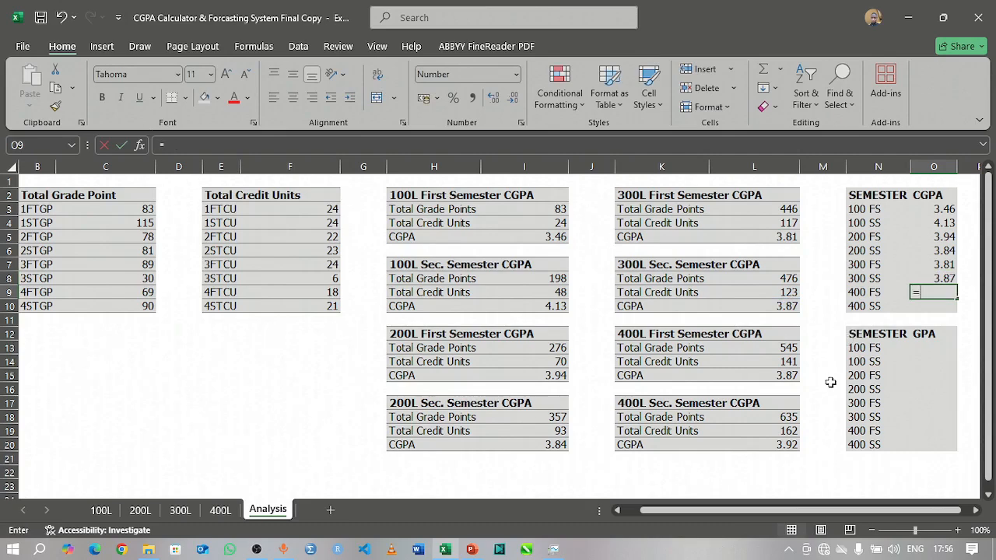
left_click(786, 375)
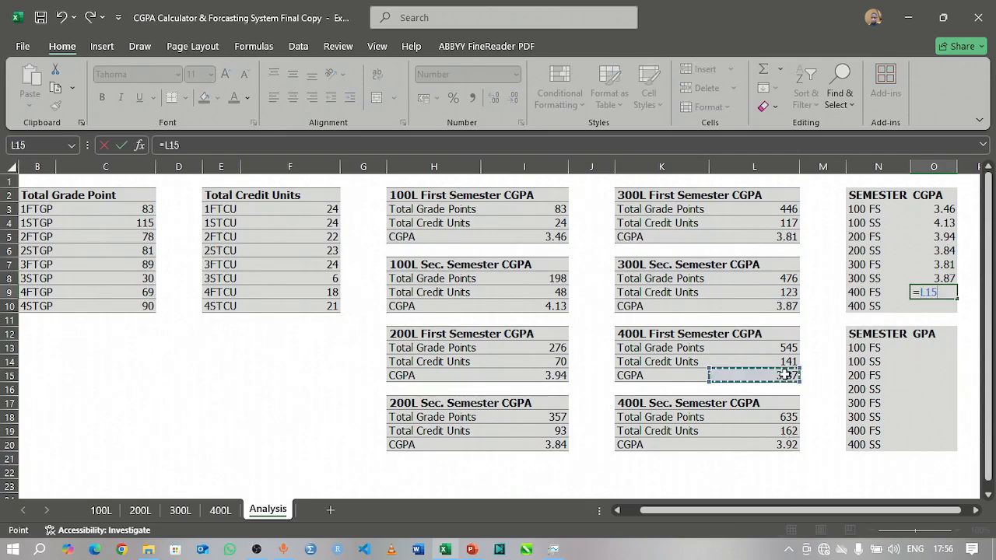
key("Return")
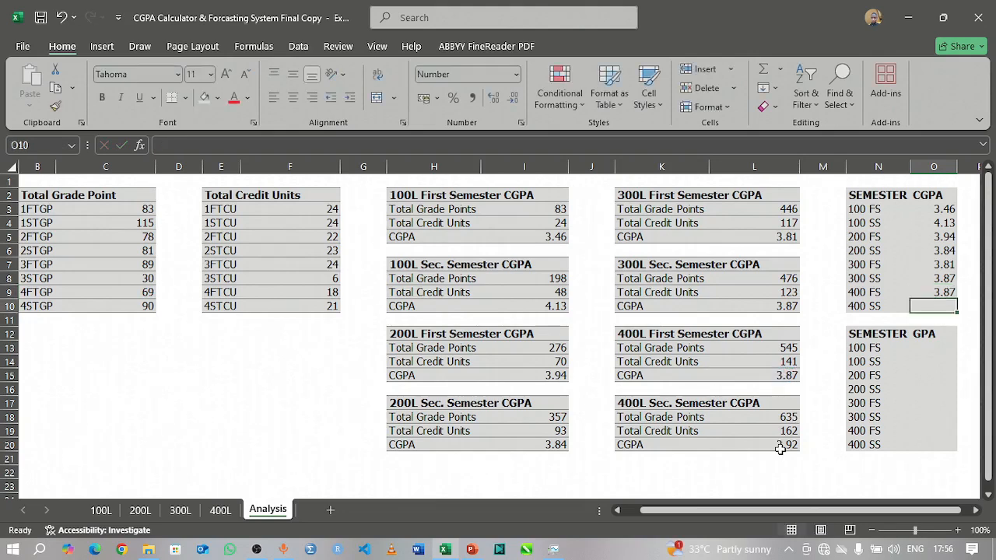
type("=")
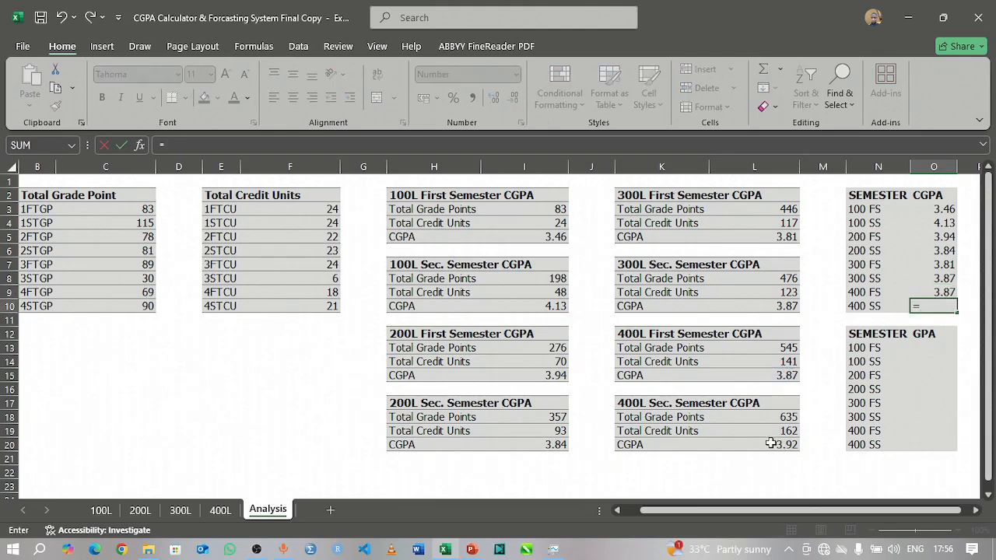
left_click(771, 443)
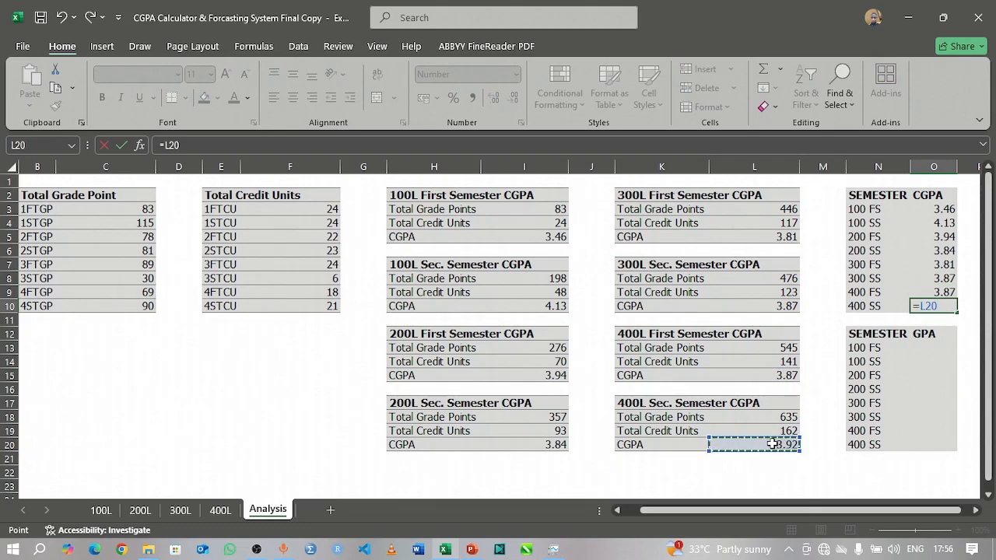
key("Return")
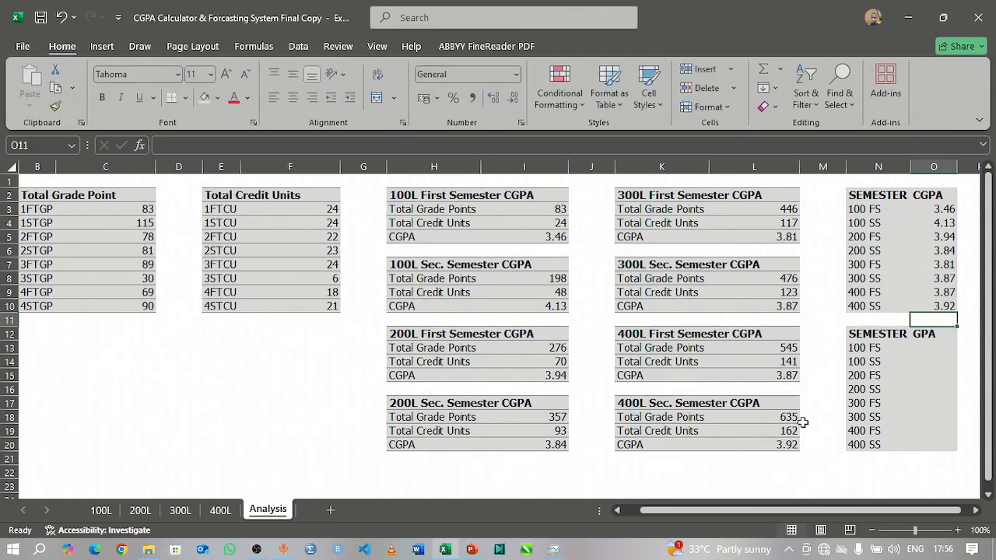
Step: Link the 100 FS entry in the GPA summary (O13) to the first semester GPA in D15 of the 100L sheet
left_click(940, 345)
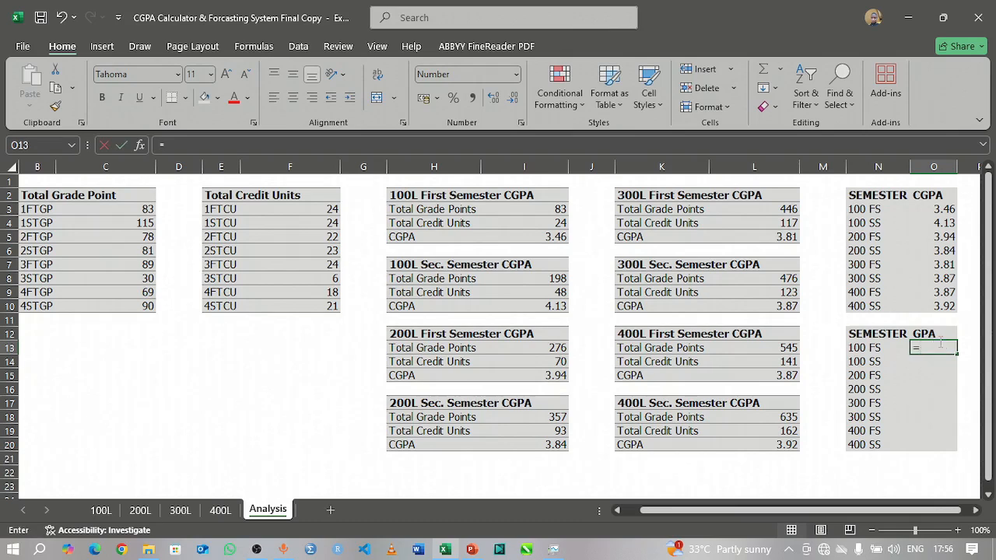
type("=")
left_click(107, 510)
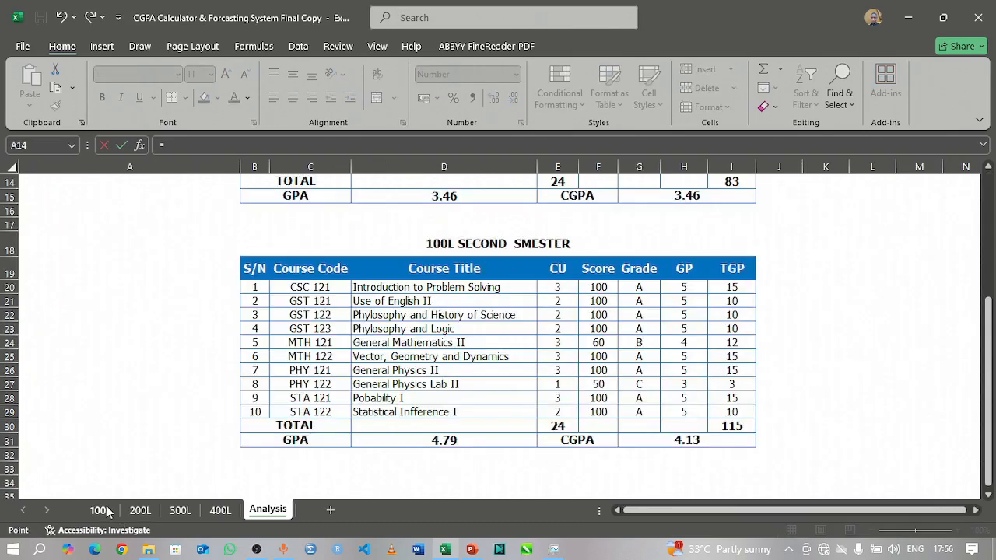
scroll(482, 258, "up", 4)
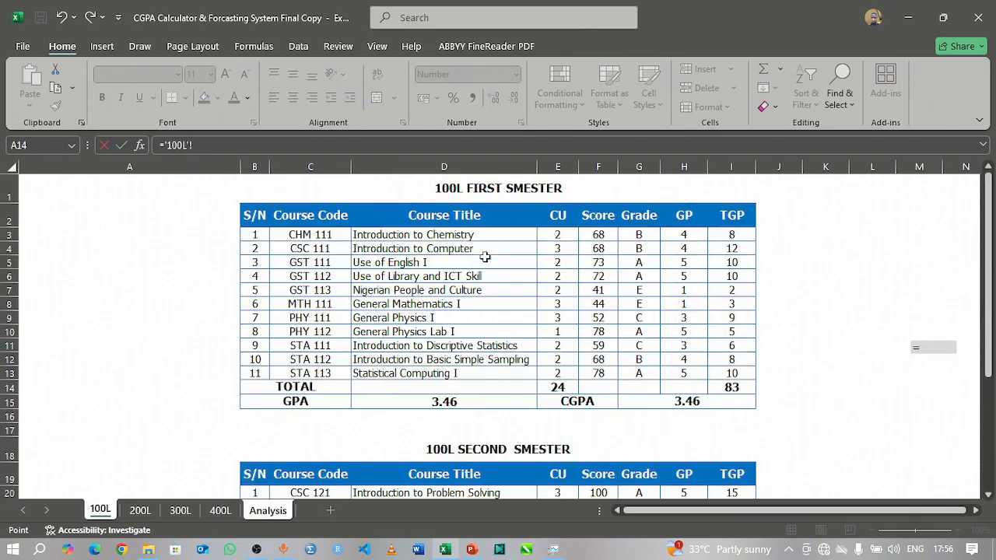
left_click(450, 401)
key("Return")
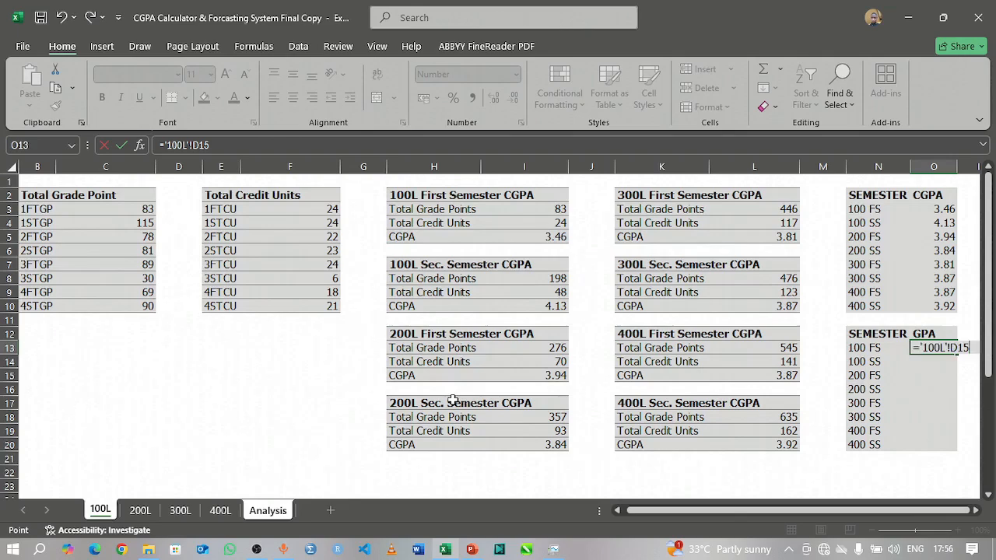
Step: Link the 100 SS entry in the GPA summary (O14) to the second semester GPA in D31 of the 100L sheet
type("=")
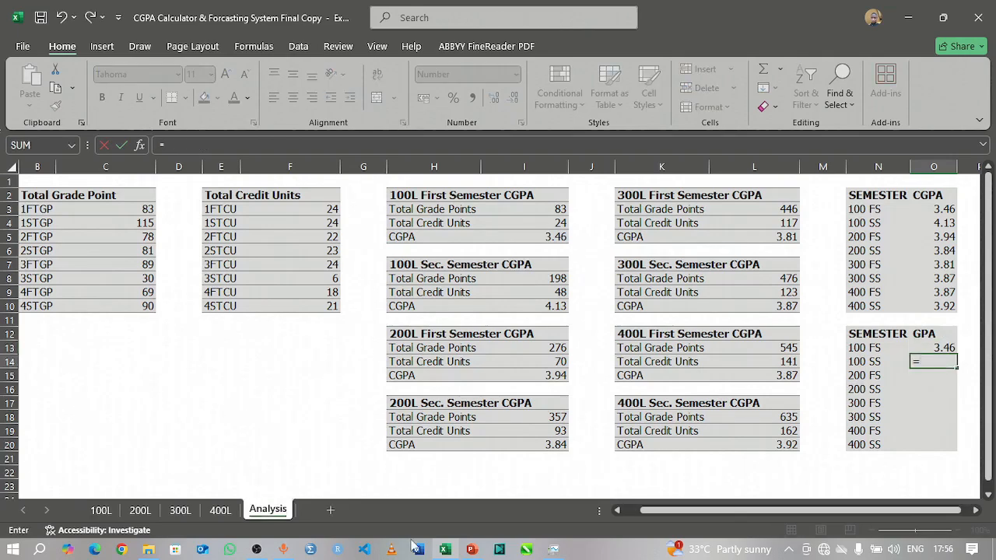
left_click(103, 512)
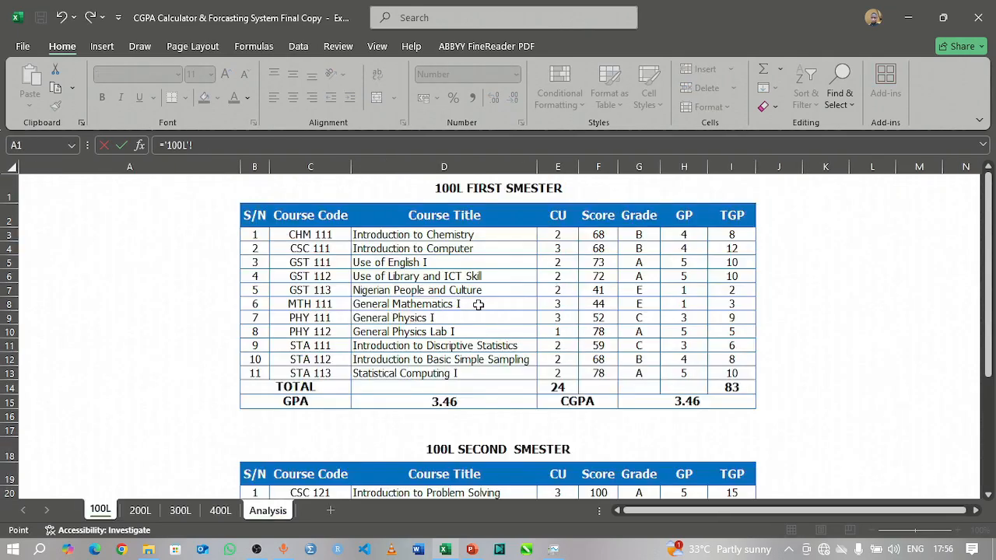
scroll(589, 449, "down", 4)
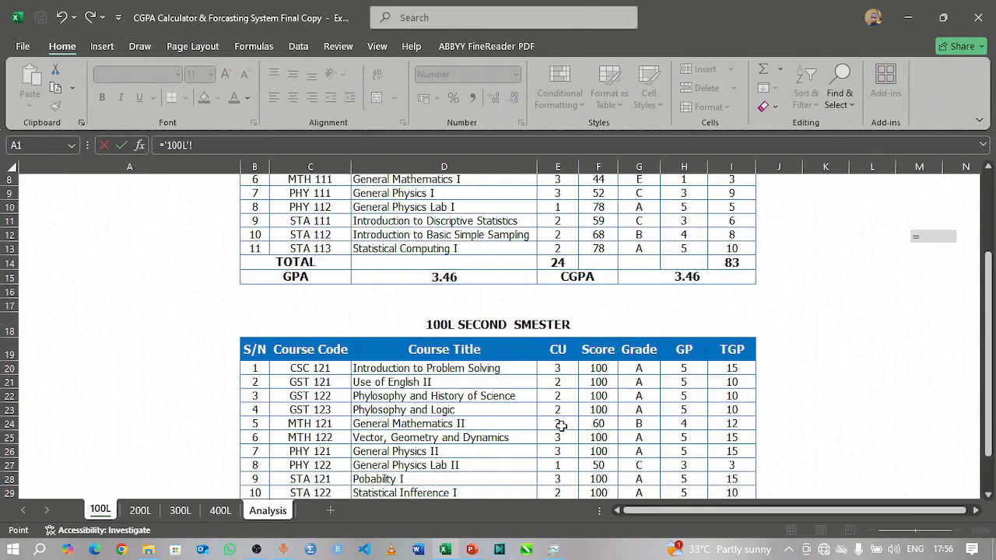
left_click(410, 438)
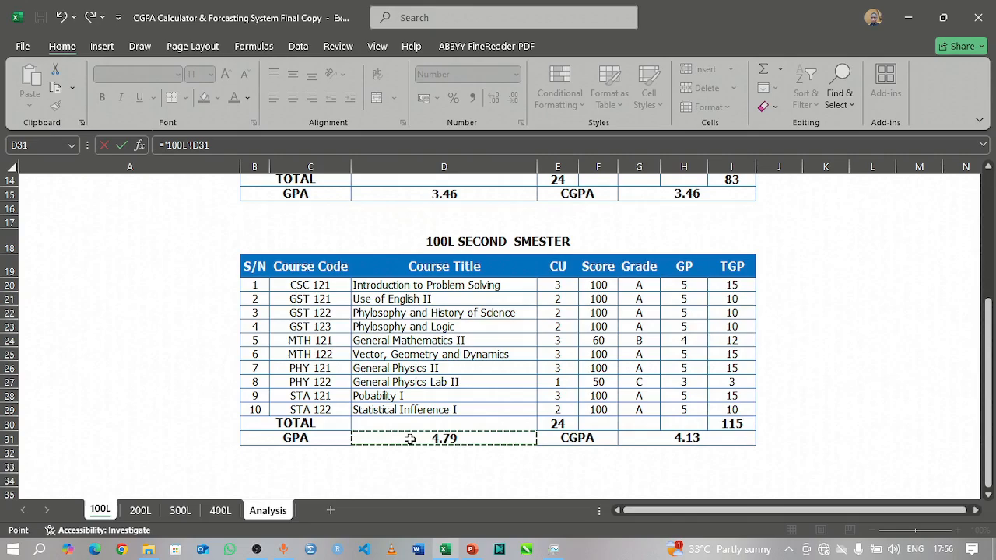
key("Return")
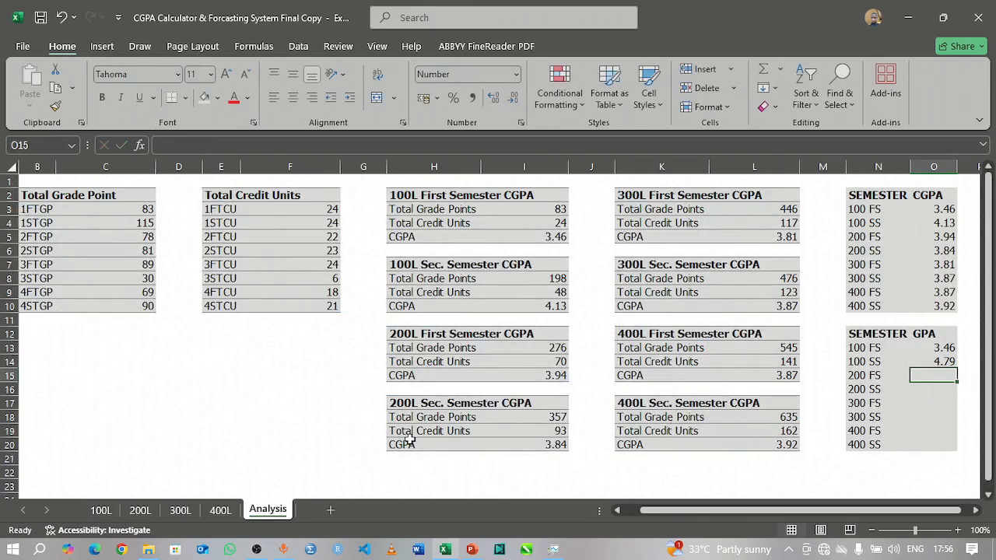
Step: Link the 200 FS and 200 SS GPA entries (O15, O16) to the semester GPAs in D12 and D26 of the 200L sheet
type("=")
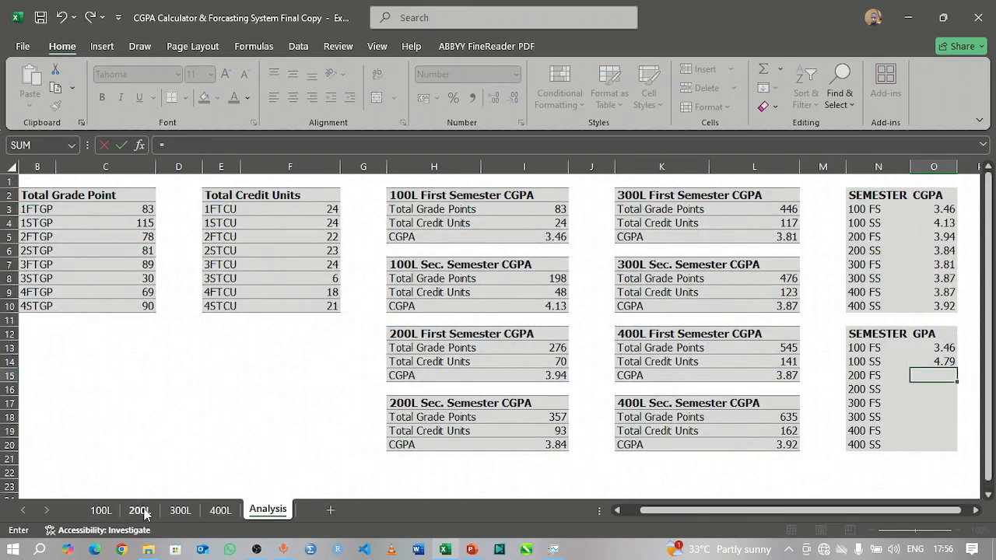
left_click(140, 510)
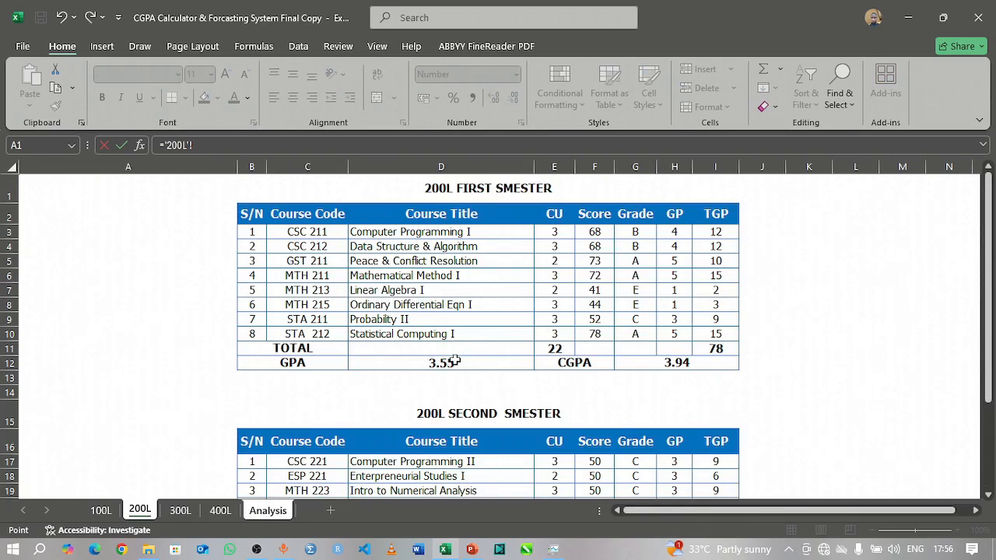
left_click(455, 362)
key("Return")
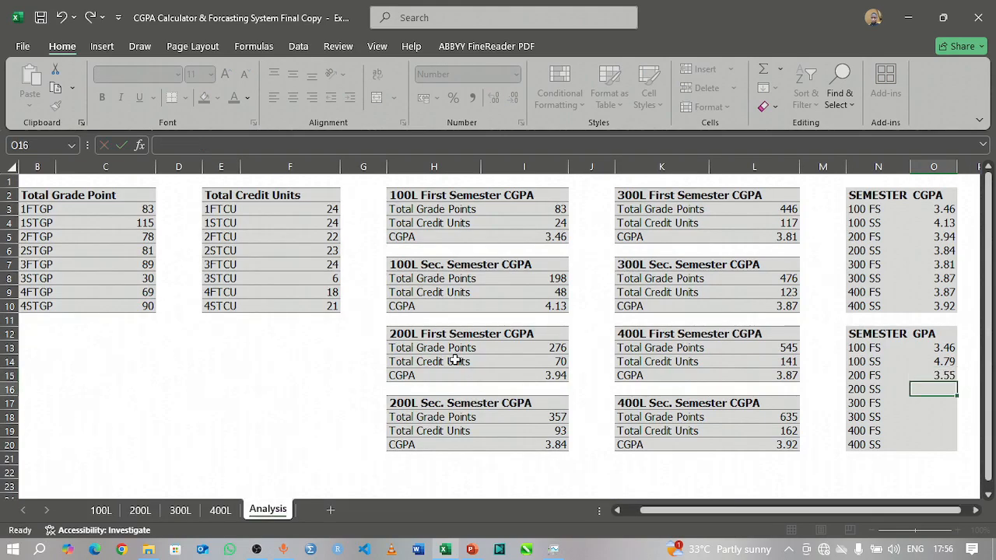
type("=")
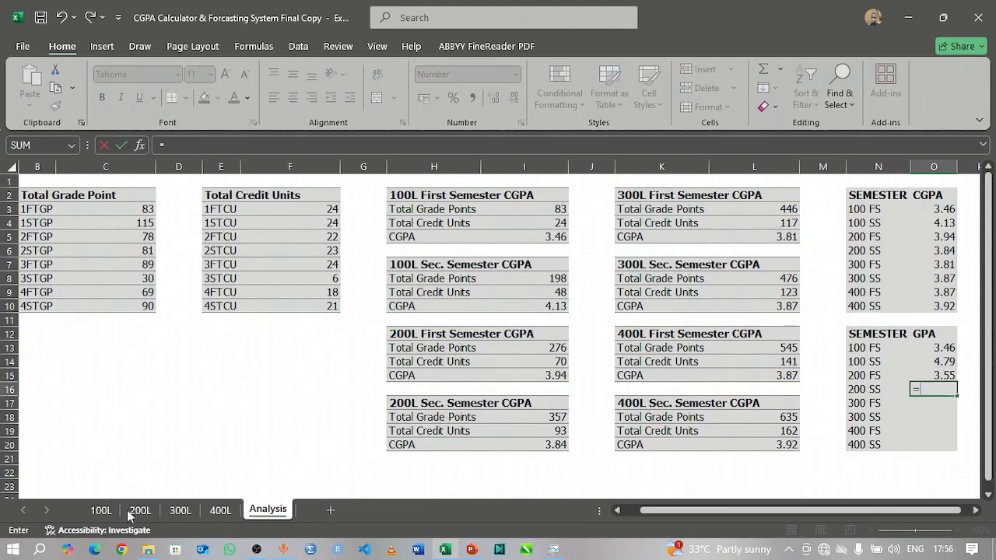
left_click(140, 511)
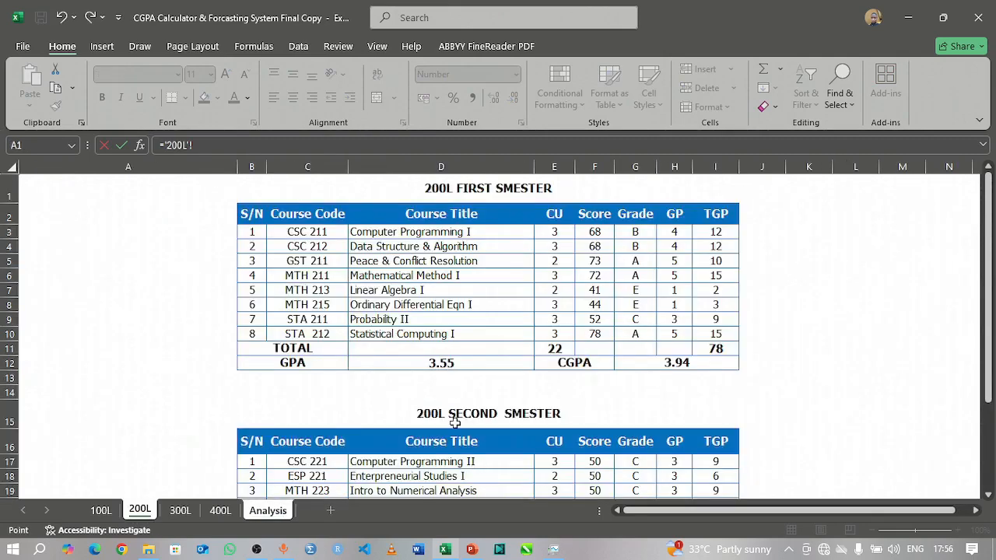
scroll(467, 382, "down", 5)
scroll(446, 443, "up", 2)
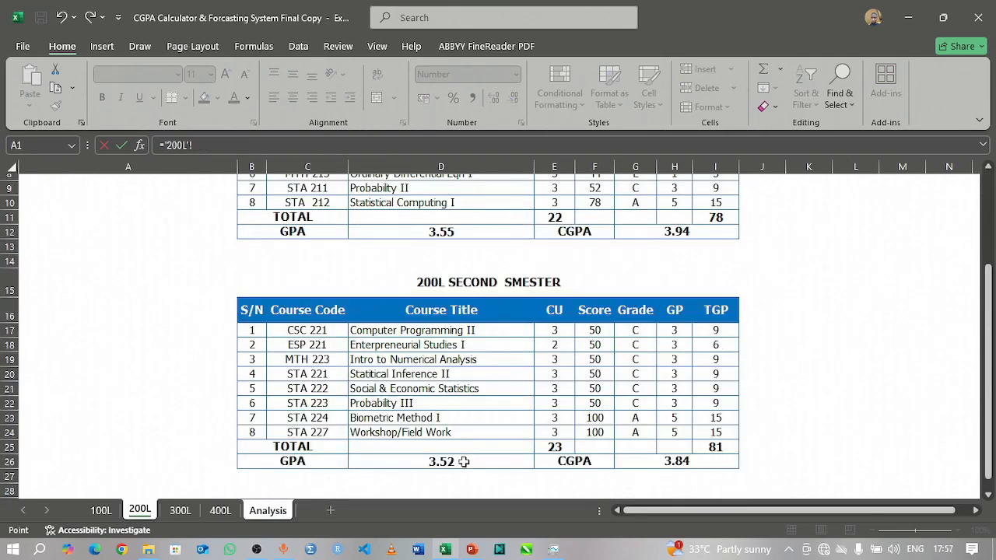
left_click(463, 461)
key("Return")
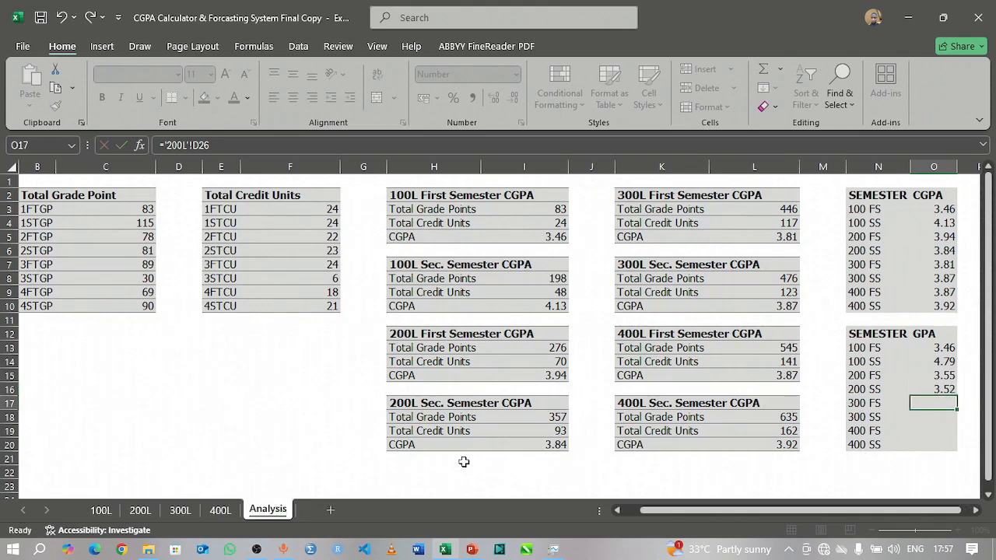
Step: Link the 300 FS and 300 SS GPA entries (O17, O18) to the semester GPAs in D13 and D20 of the 300L sheet
type("=")
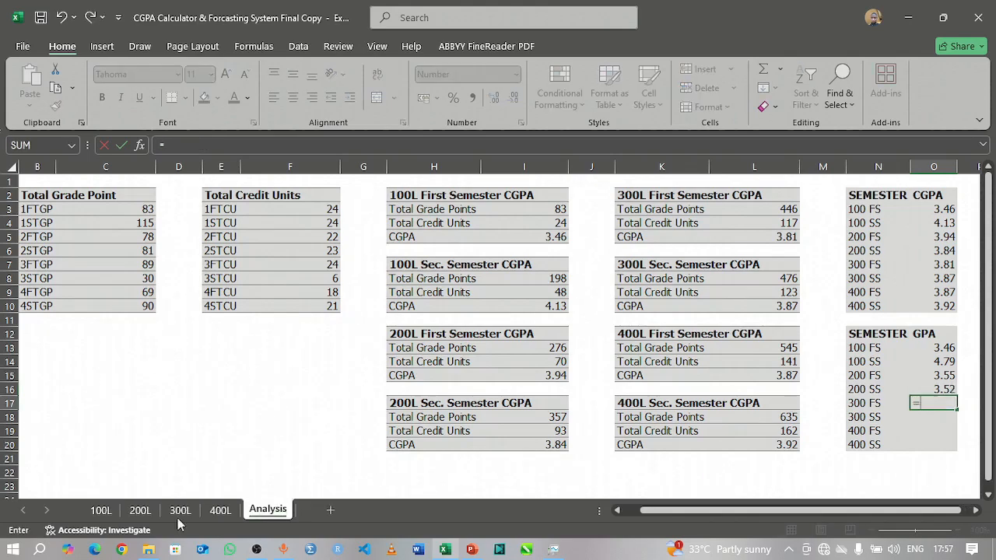
left_click(179, 511)
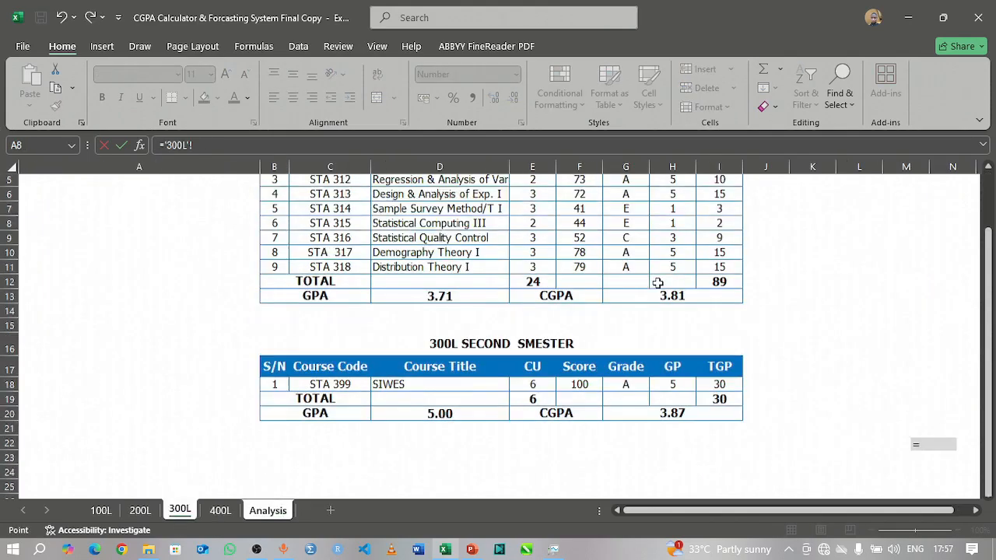
scroll(657, 282, "up", 2)
left_click(453, 373)
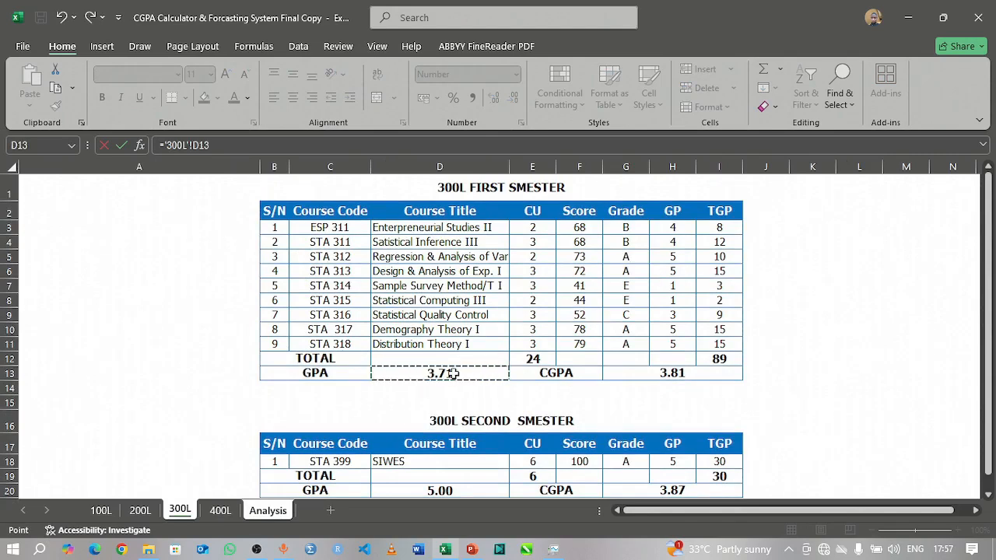
key("Return")
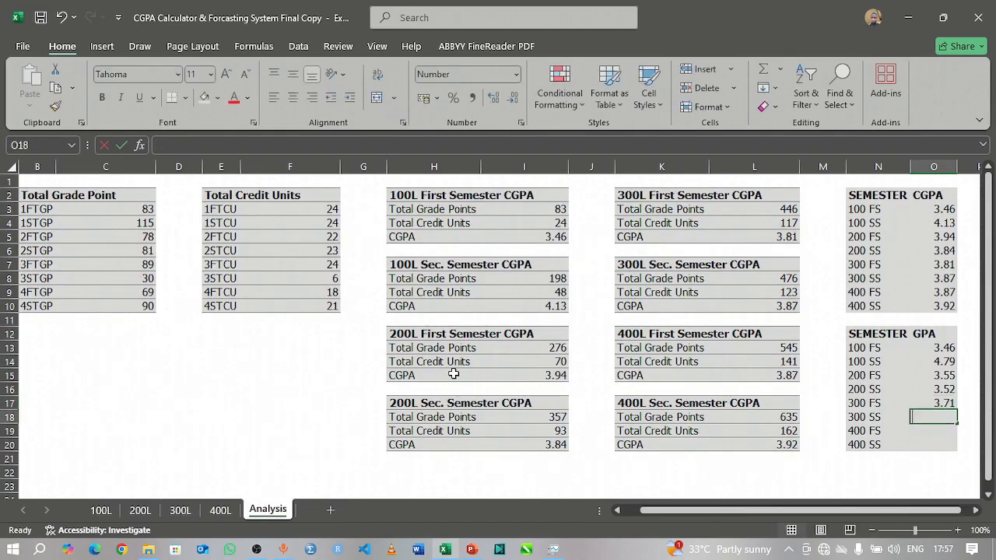
type("=")
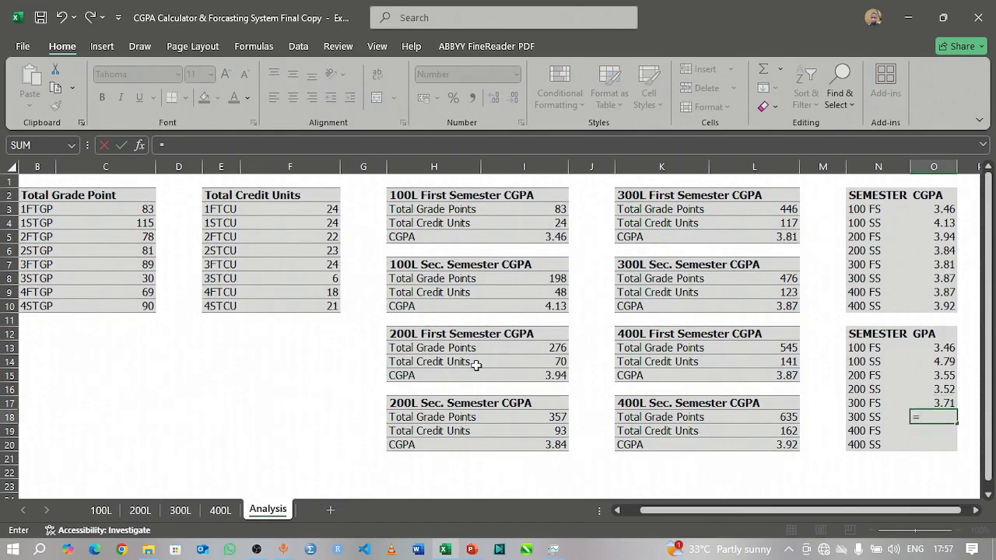
left_click(178, 511)
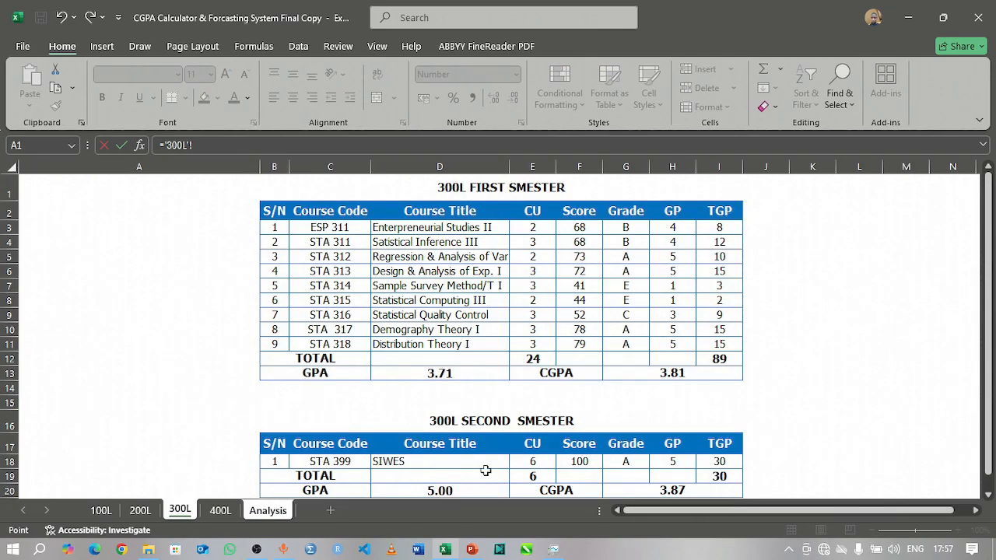
scroll(486, 470, "down", 3)
left_click(480, 345)
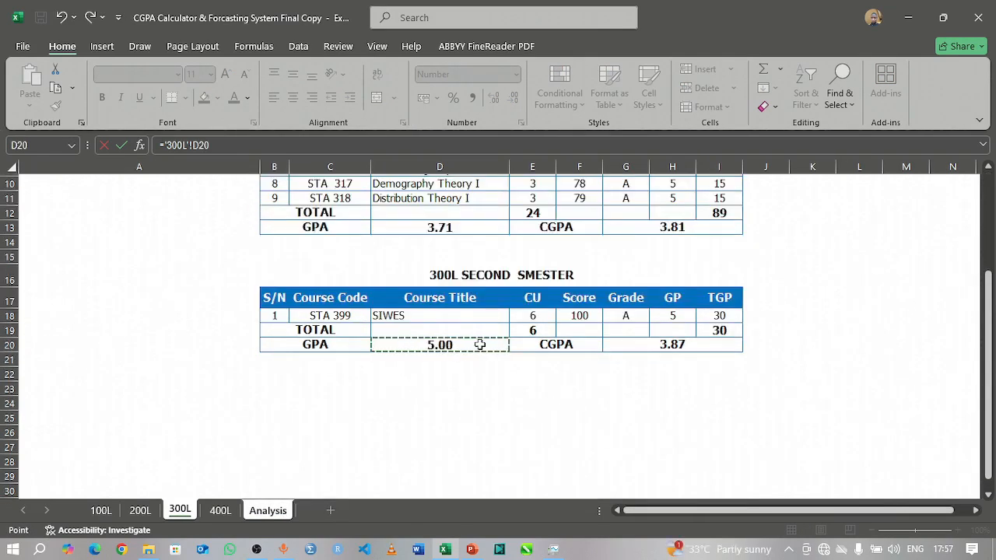
key("Return")
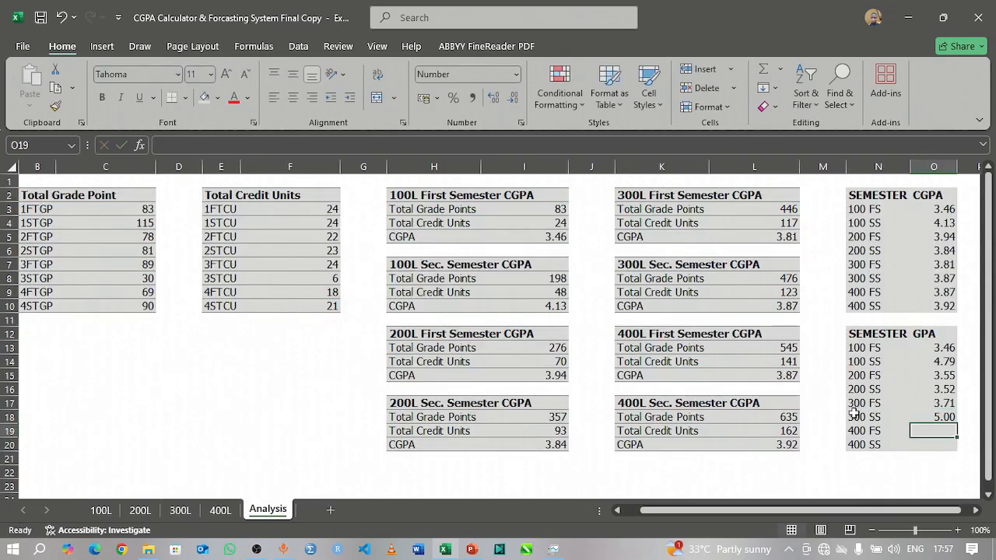
Step: Link the 400 FS and 400 SS GPA entries (O19, O20) to the semester GPAs in D10 and D22 of the 400L sheet
type("=")
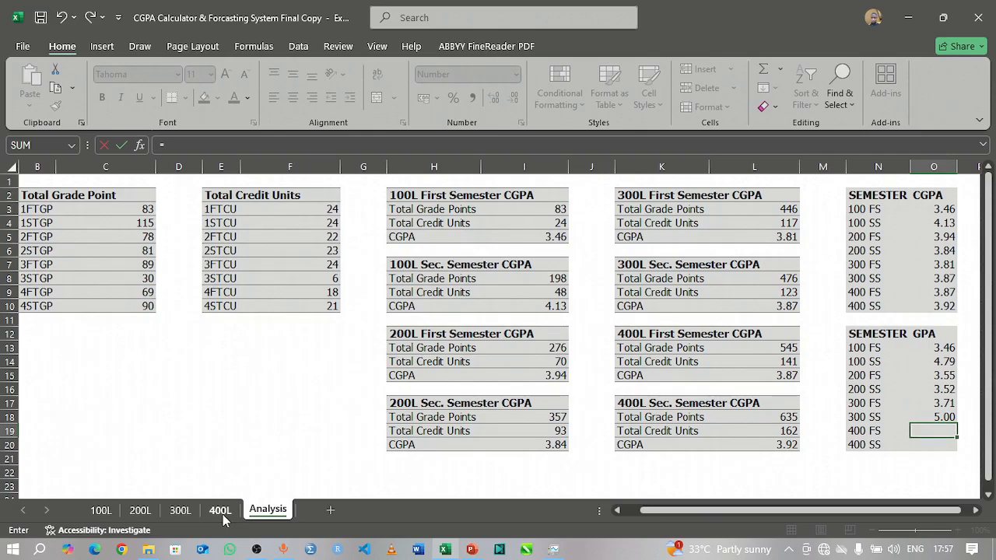
left_click(221, 511)
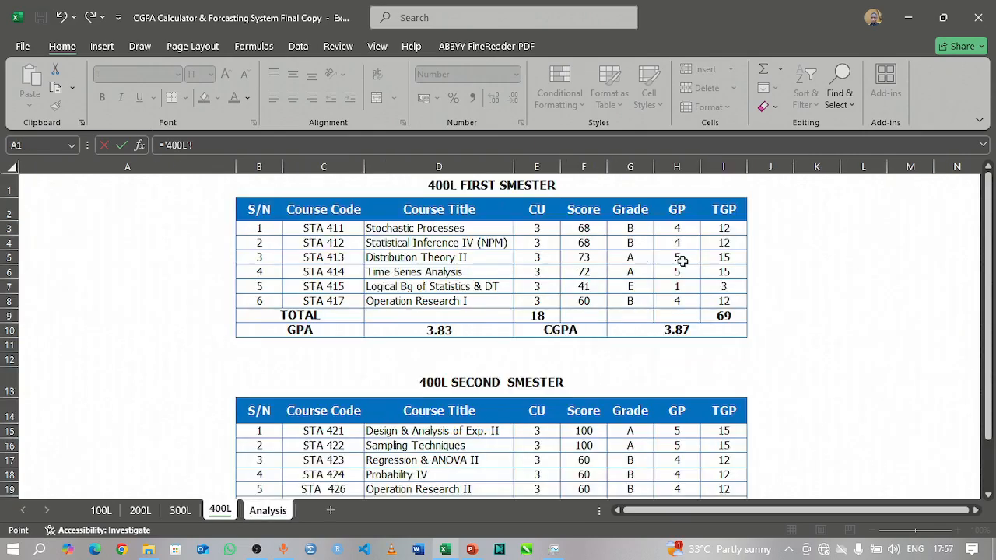
left_click(433, 331)
key("Return")
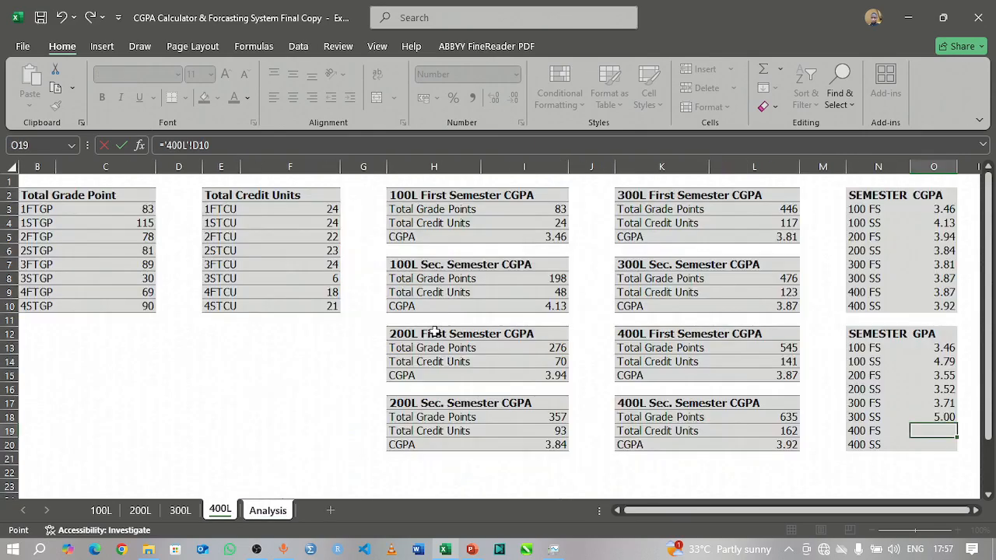
type("=")
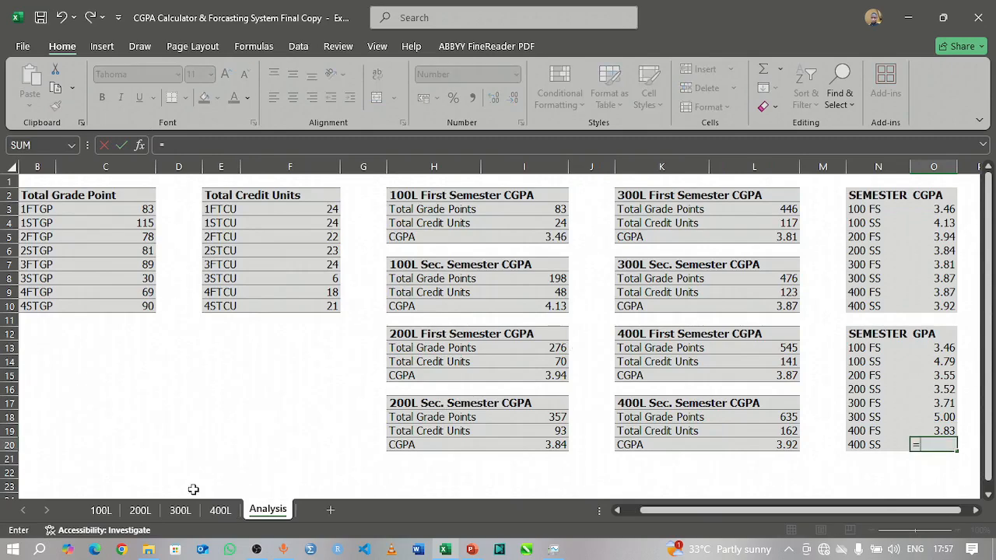
left_click(218, 512)
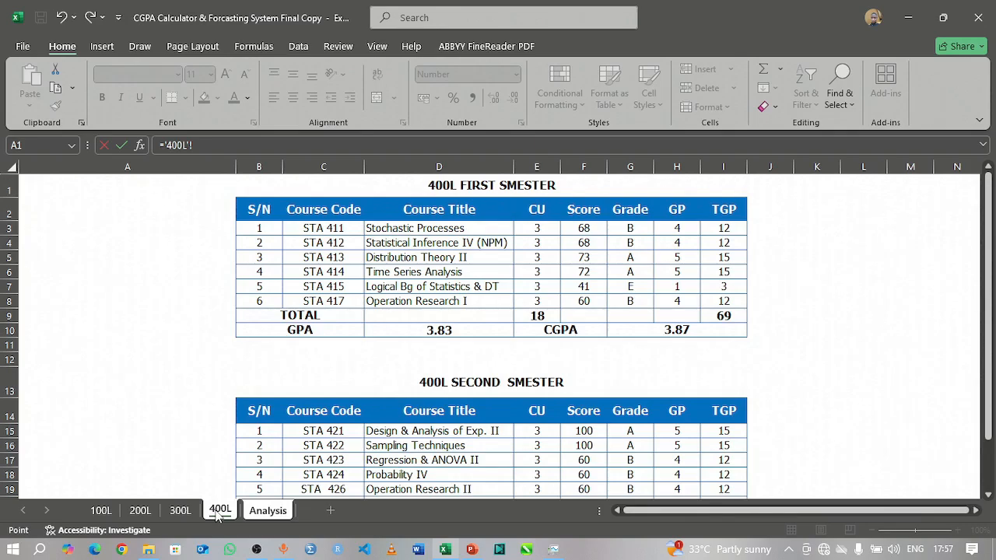
scroll(415, 473, "down", 3)
left_click(438, 387)
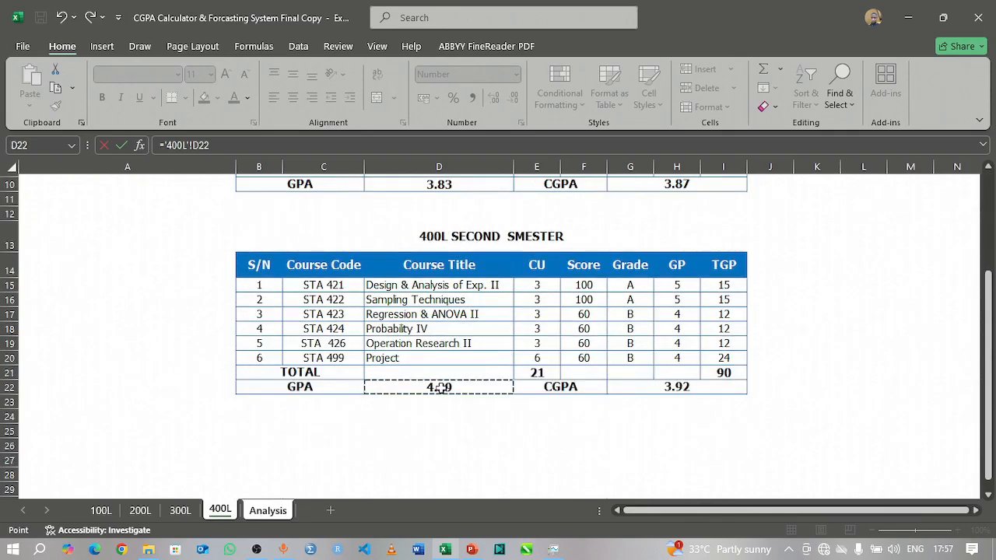
key("Return")
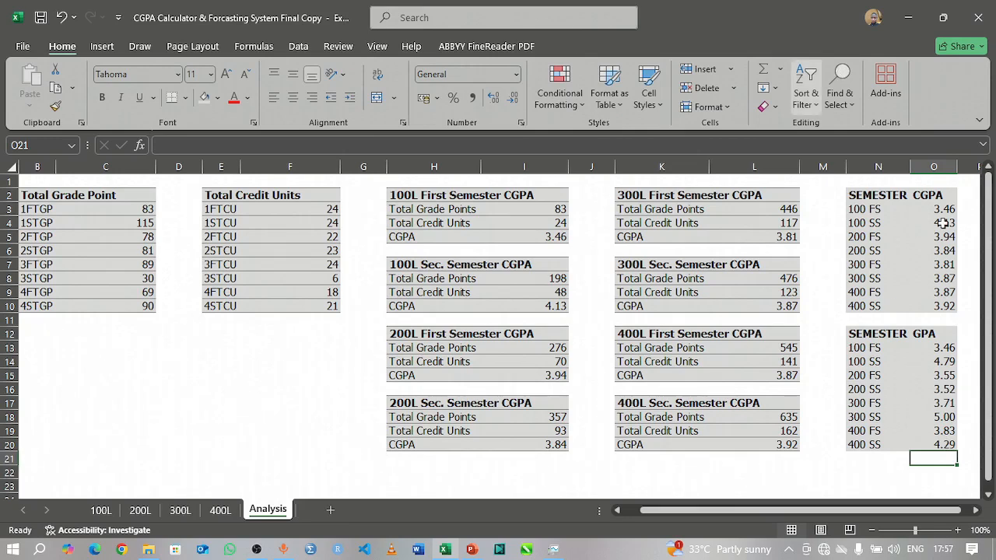
Step: Insert a 2-D line chart with markers from the CGPA summary N2:O10 and apply the dark blue style with data labels and drop lines
left_click(872, 194)
left_click_drag(910, 218, 953, 311)
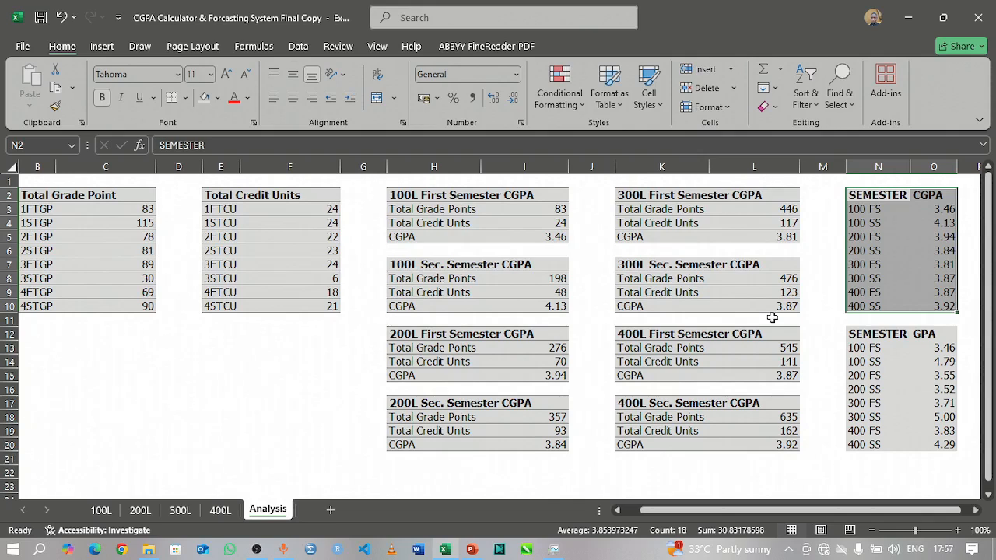
left_click(99, 48)
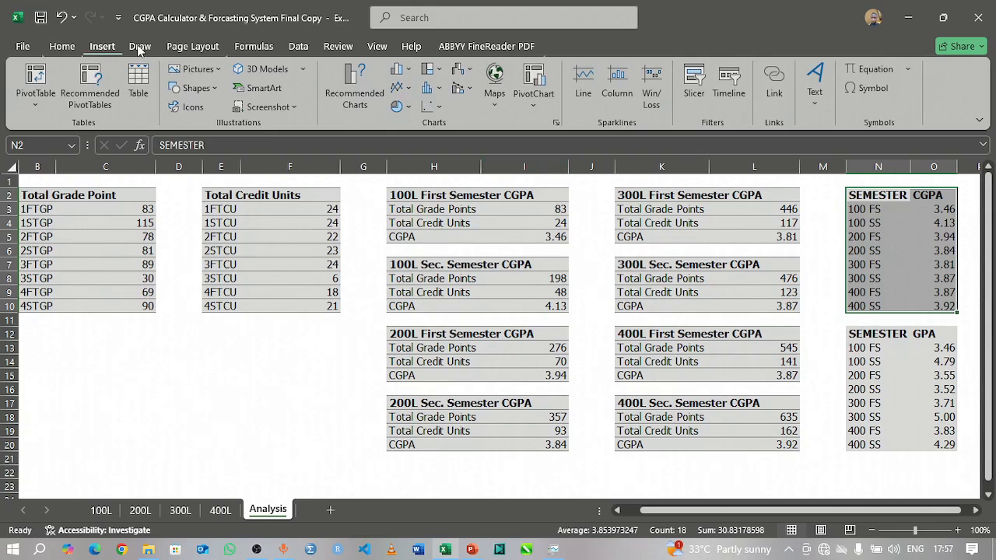
left_click(413, 92)
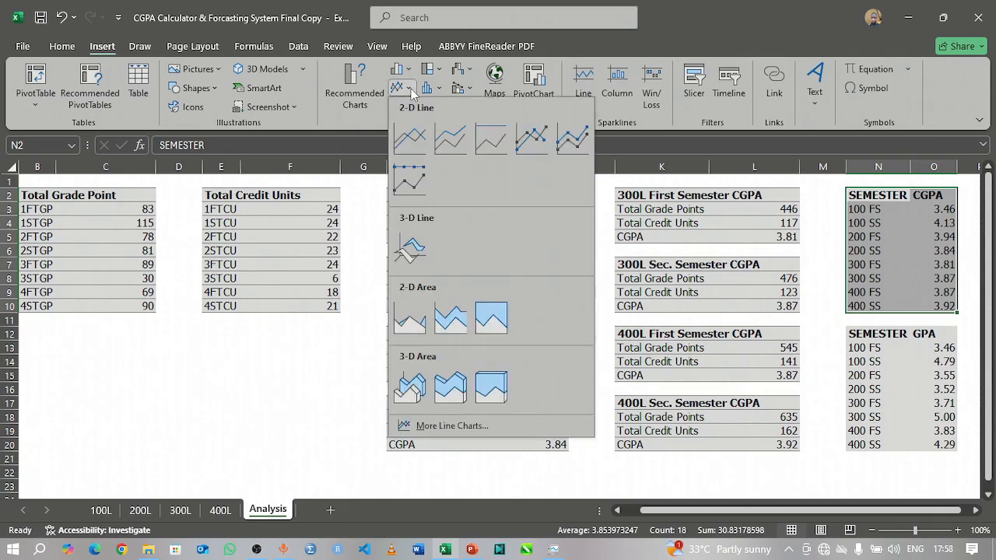
left_click(535, 140)
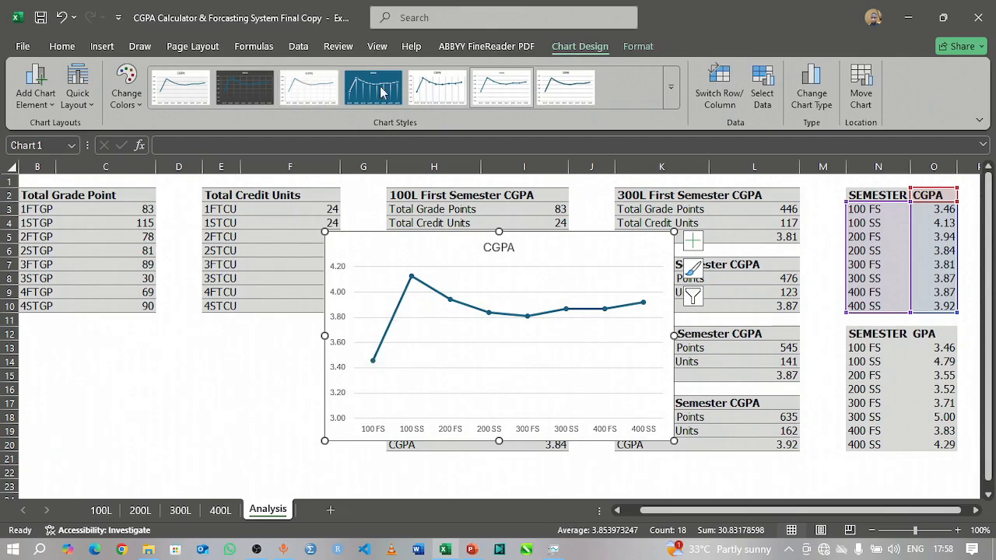
left_click(670, 99)
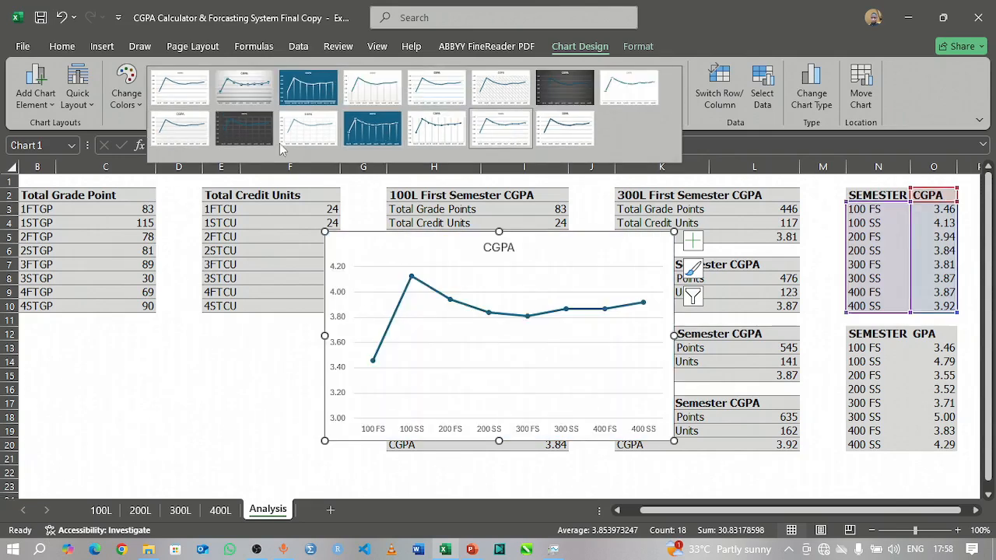
left_click(368, 136)
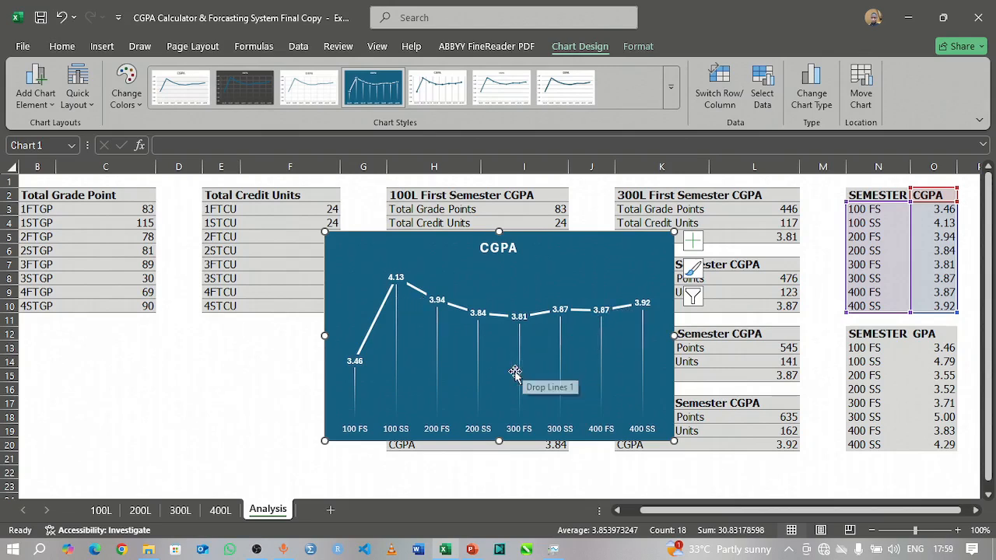
Step: Change the line chart's title to "CGPA TRENDS ACCROSS SEMESTERS"
left_click(512, 252)
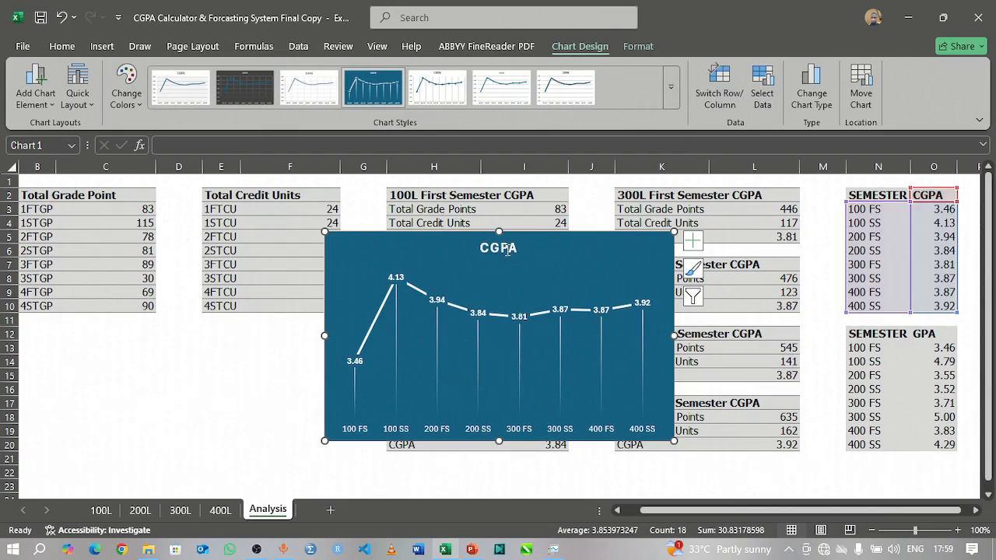
left_click(517, 248)
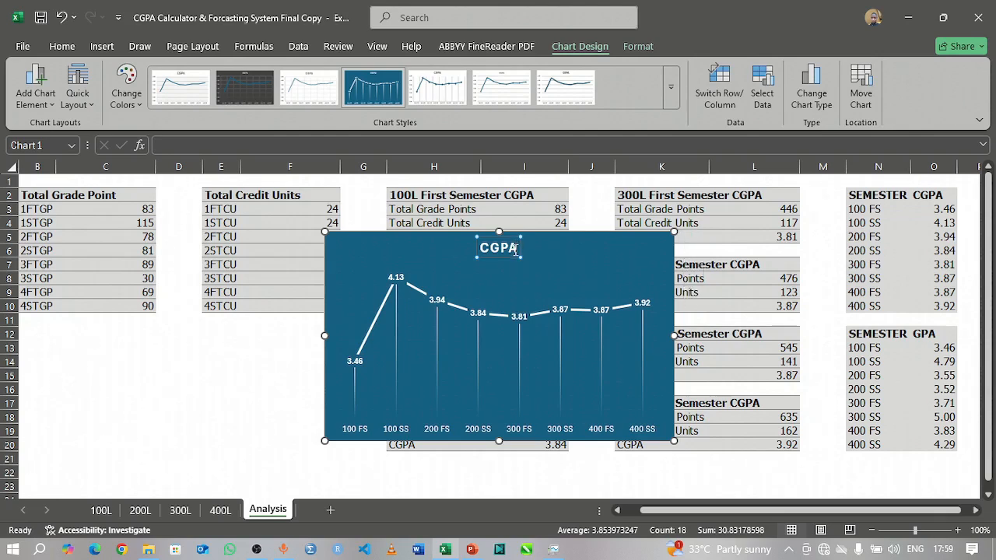
type("TRE")
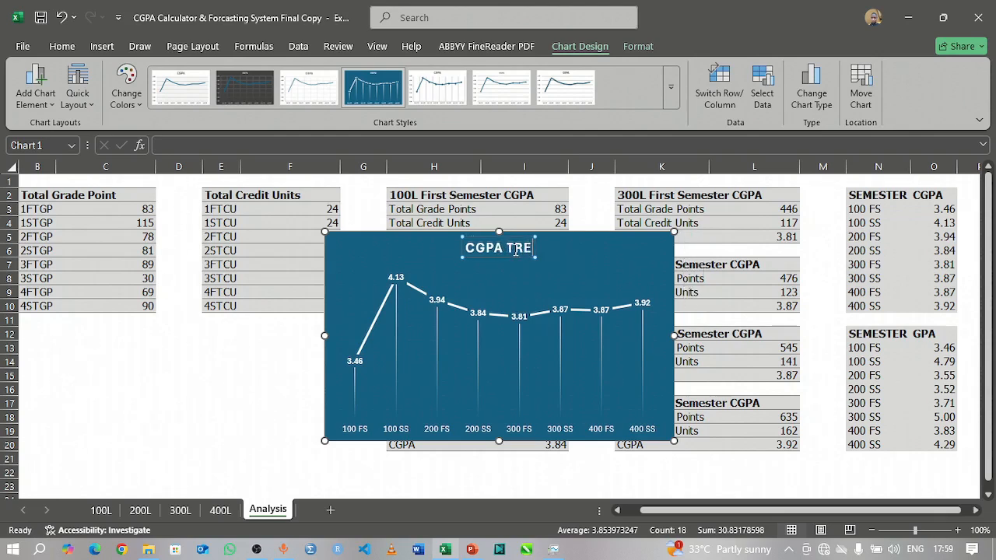
type("ND")
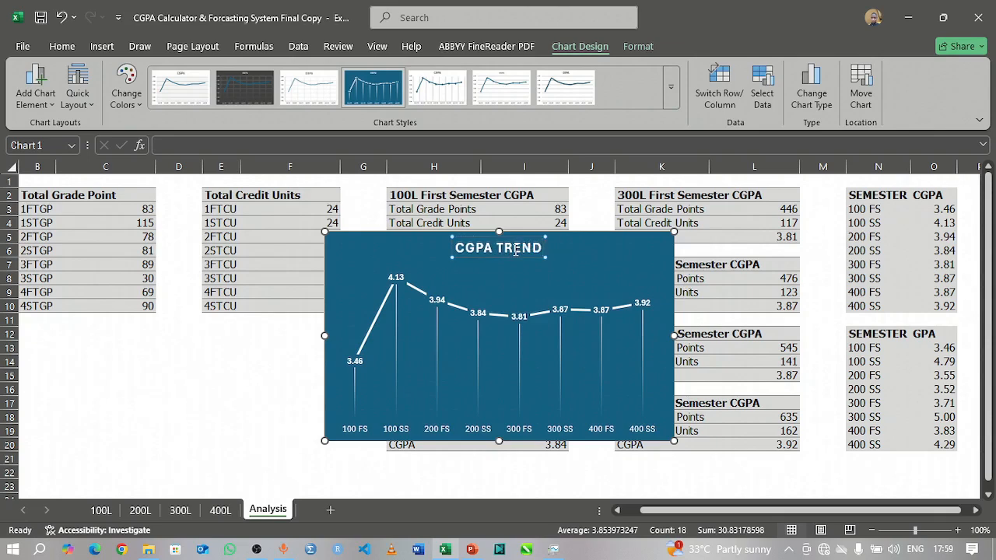
type("S")
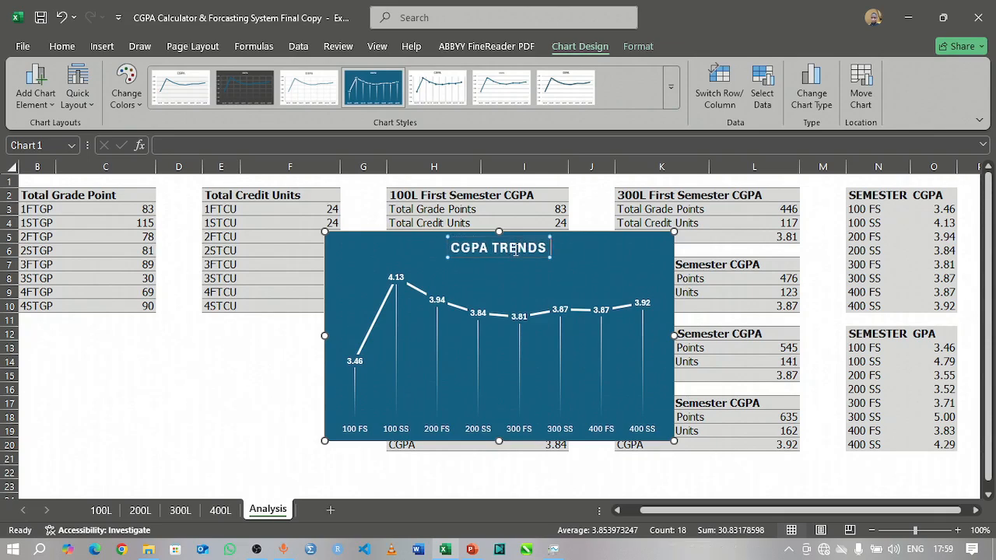
type(" ACR")
key("BackSpace")
type("C")
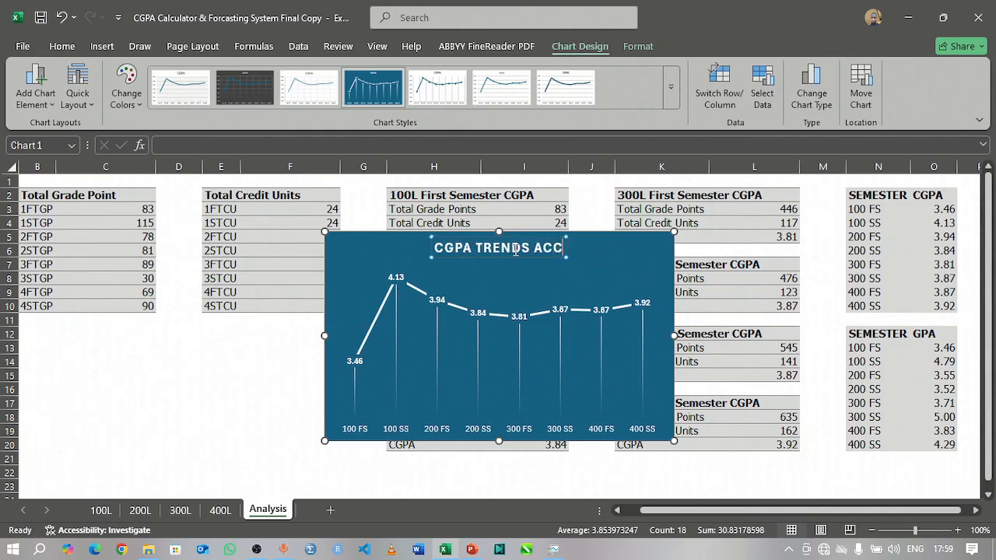
type("ROSS DE")
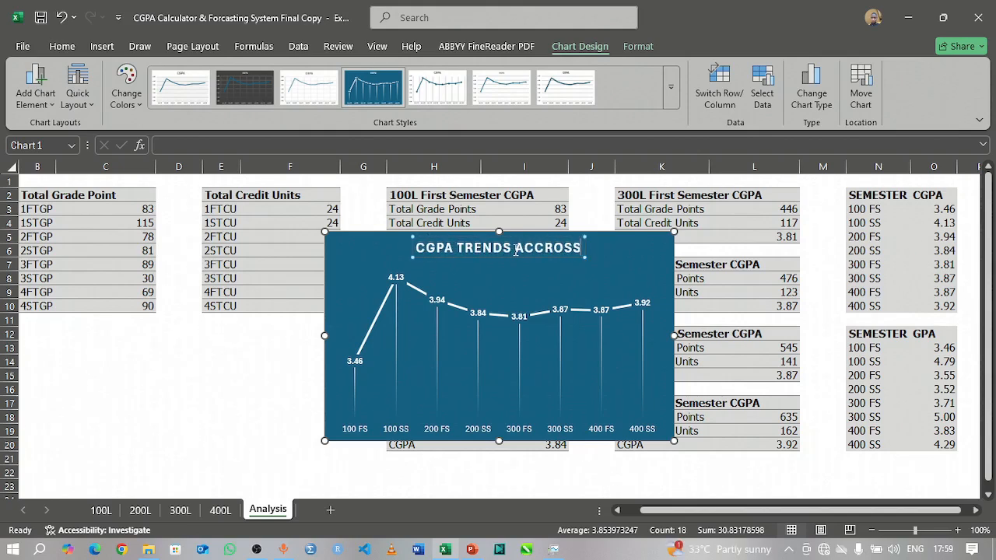
key("BackSpace")
key("BackSpace")
type("SEMESTERS")
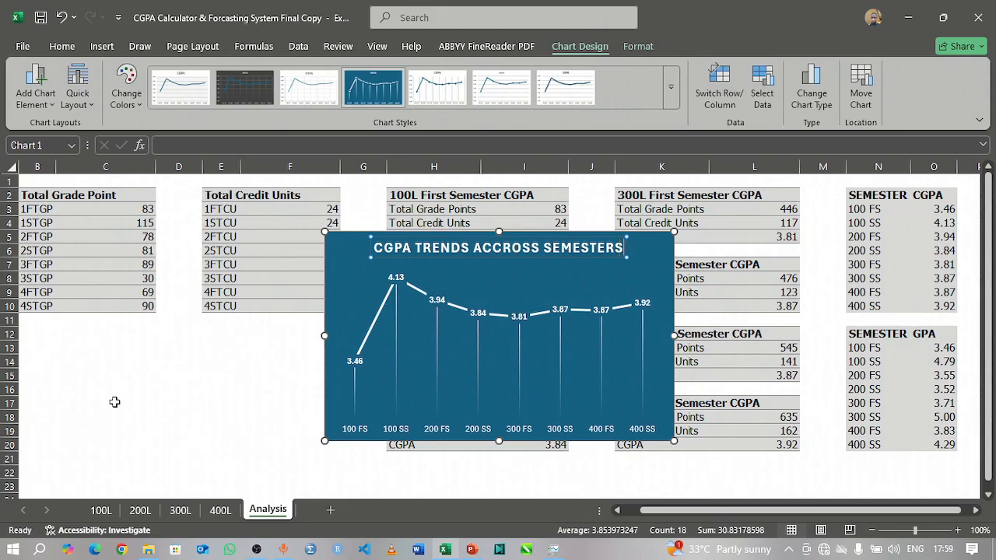
left_click(241, 405)
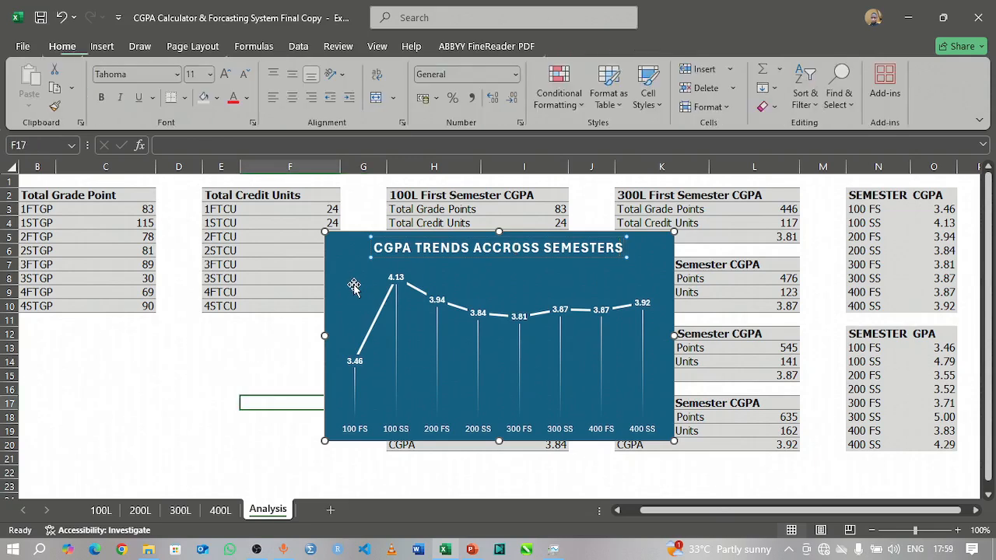
left_click(355, 249)
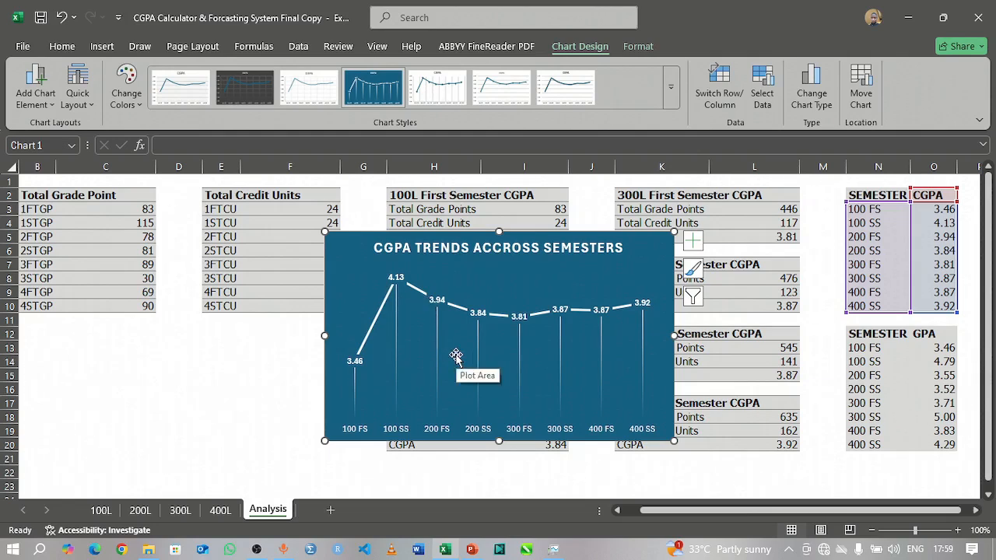
Step: Add a new worksheet after the Analysis sheet and name it Dashboard
left_click(330, 510)
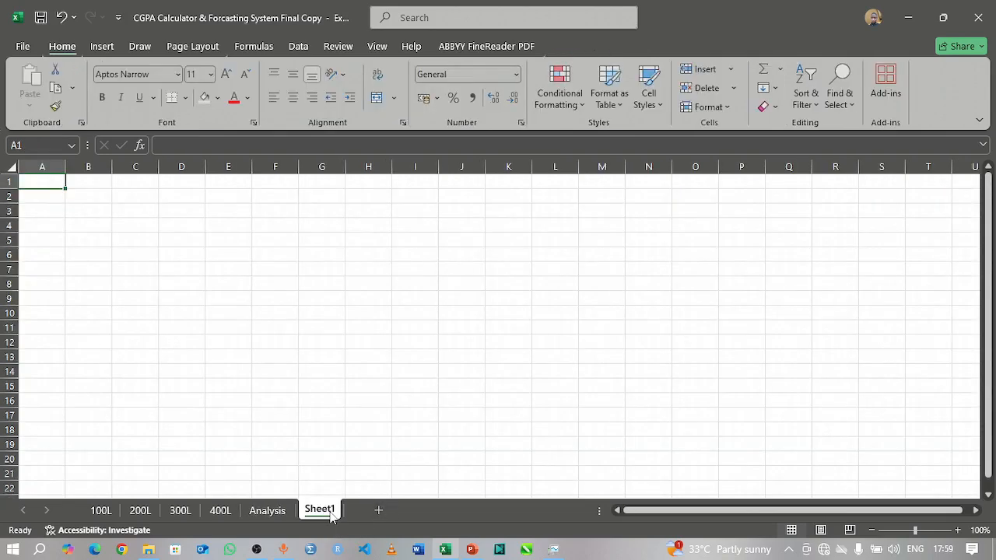
double_click(330, 513)
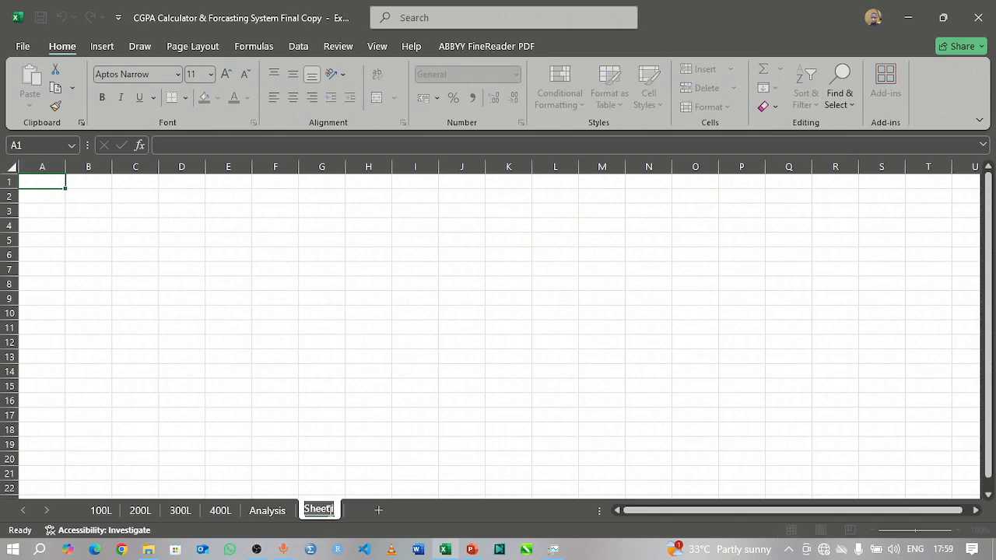
type("As")
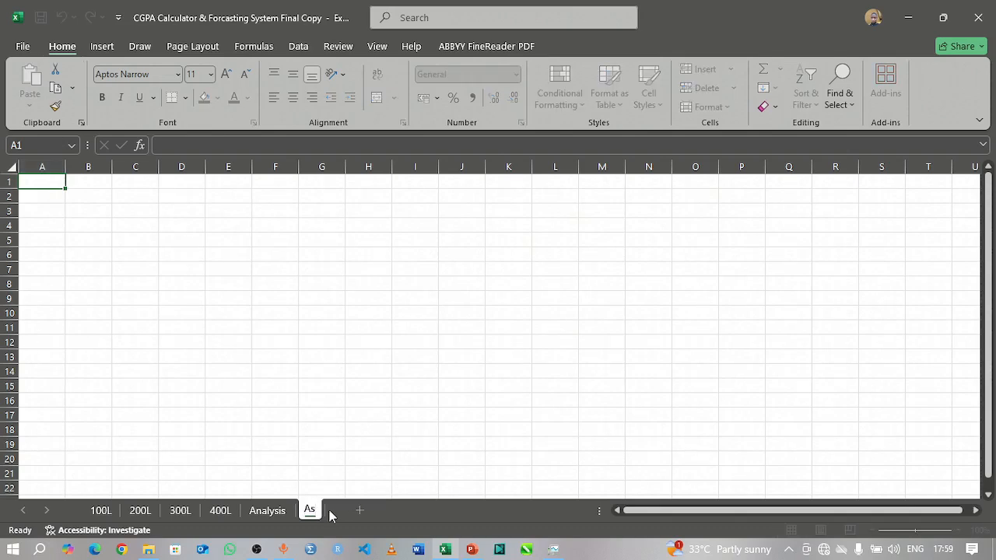
key("BackSpace")
key("BackSpace")
type("Dashboa")
key("BackSpace")
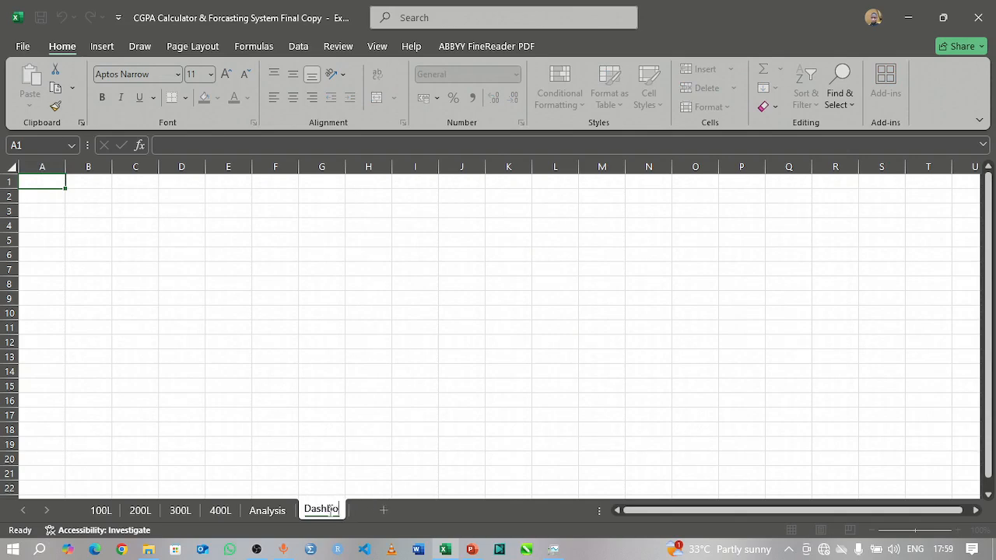
type("rd")
key("BackSpace")
key("BackSpace")
key("BackSpace")
type("oard")
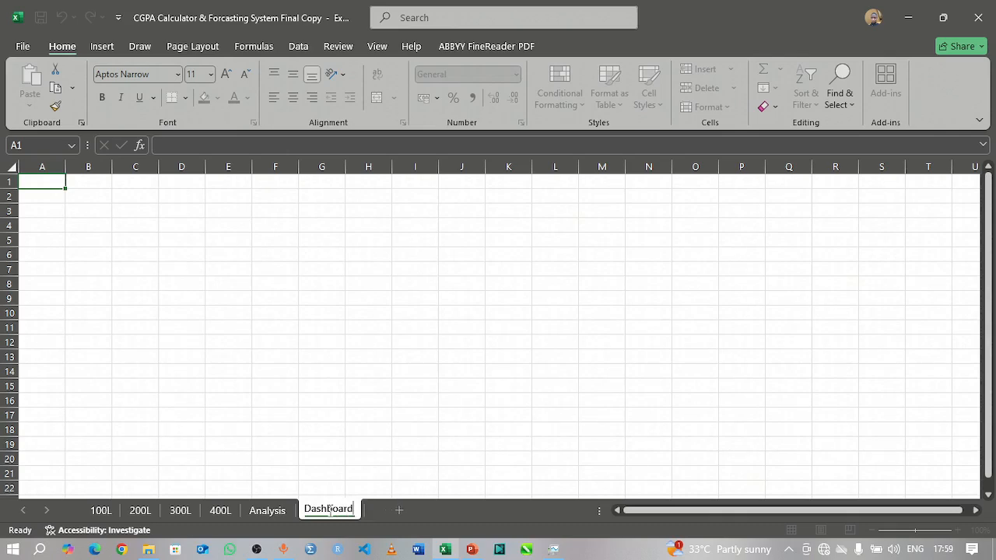
key("Return")
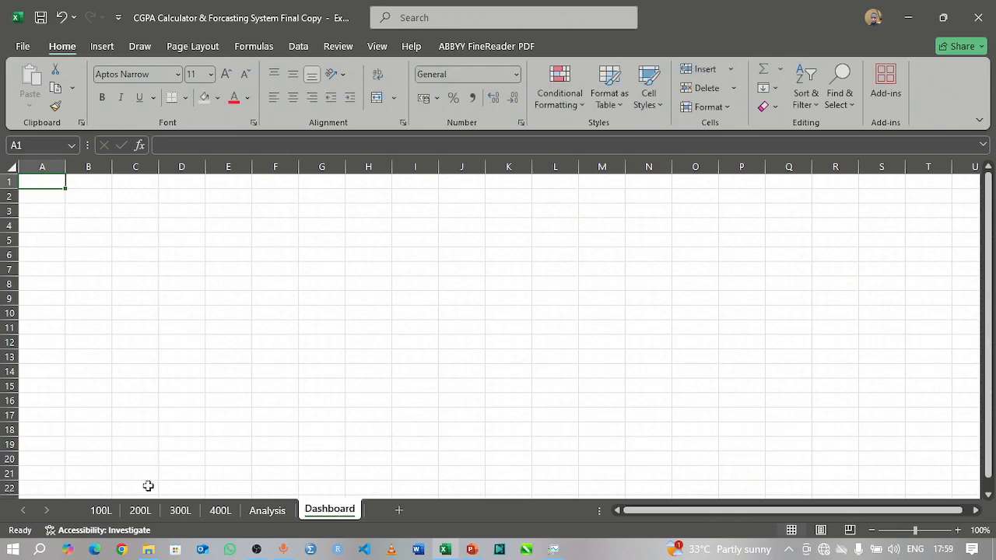
Step: Move the CGPA trend chart from the Analysis sheet to the Dashboard sheet, placing it over about B3:I17
left_click(257, 514)
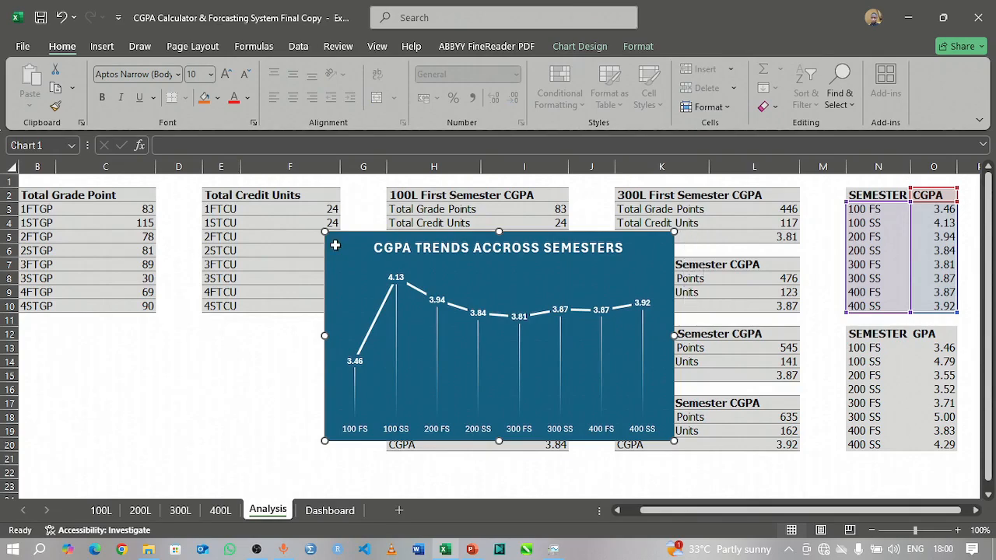
key("ctrl+x")
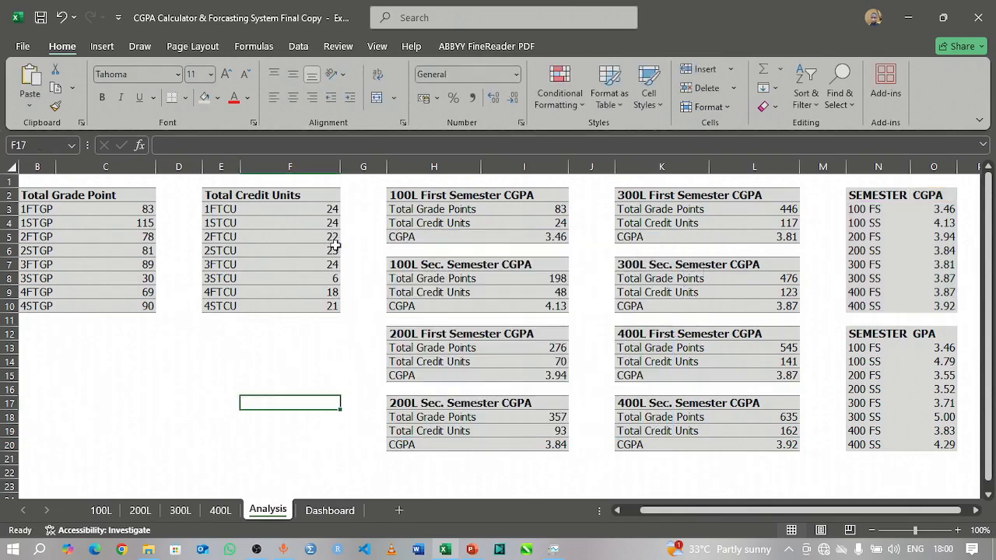
left_click(330, 510)
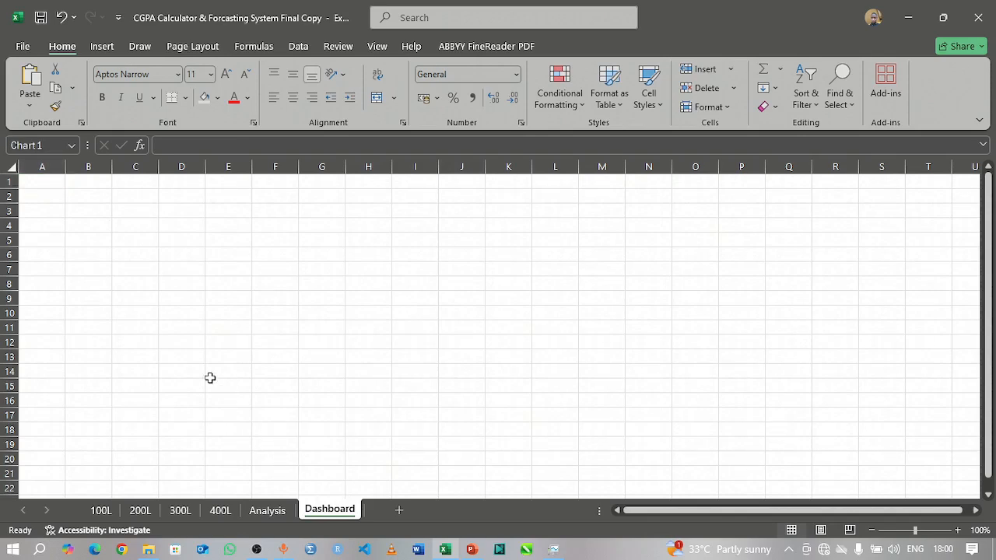
key("ctrl+v")
left_click_drag(50, 188, 132, 225)
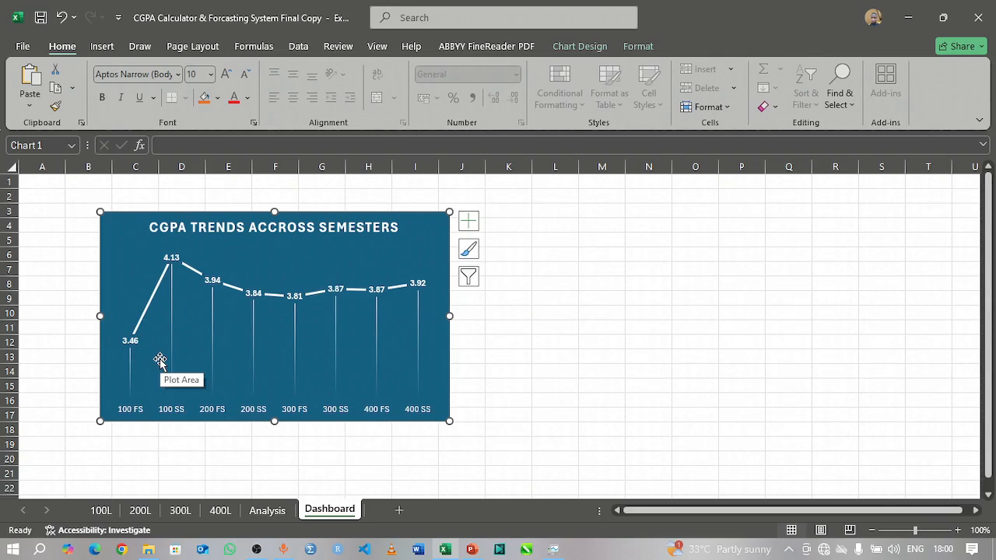
Step: Set the first-semester scores F5:F11 on the 100L sheet to 100 and check the trend chart on the Dashboard sheet
left_click(101, 510)
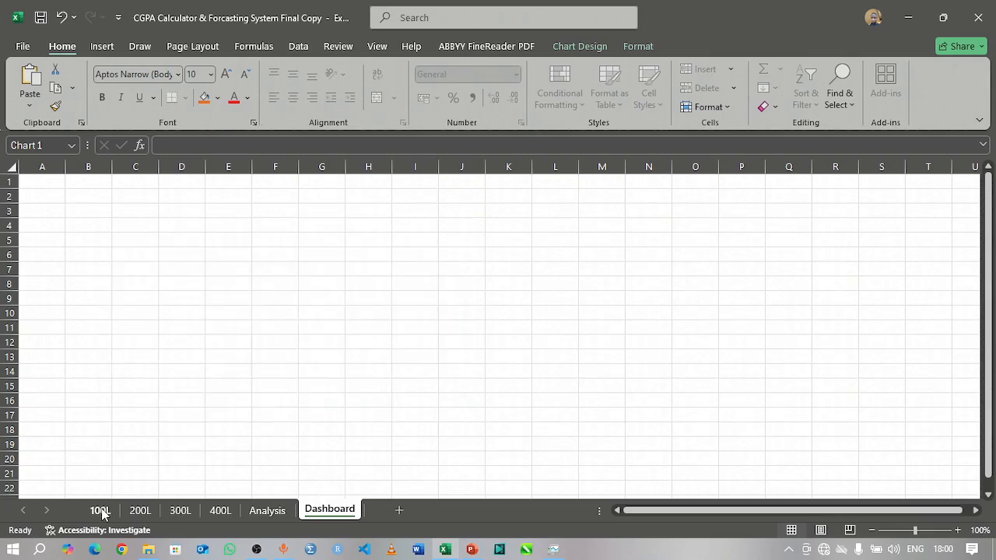
scroll(424, 296, "up", 5)
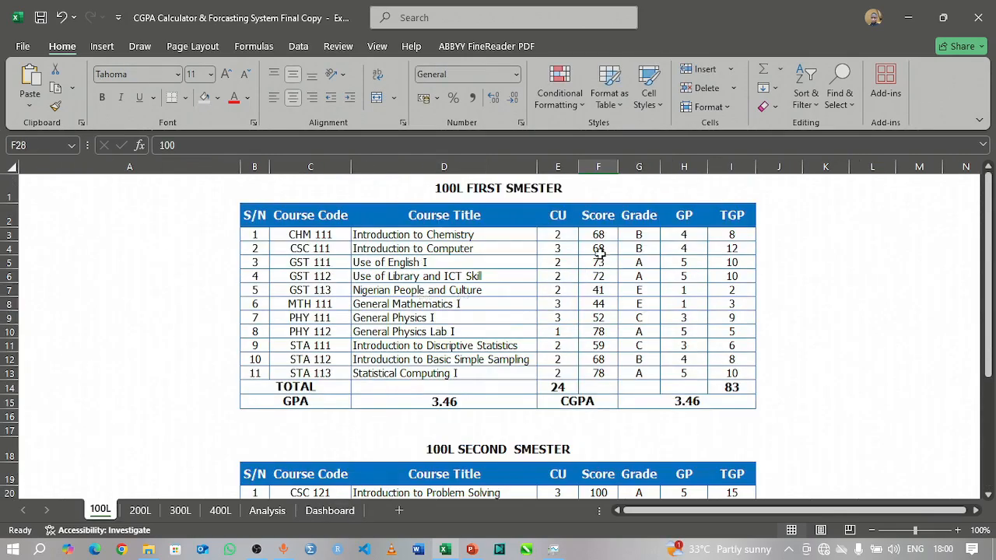
left_click(600, 263)
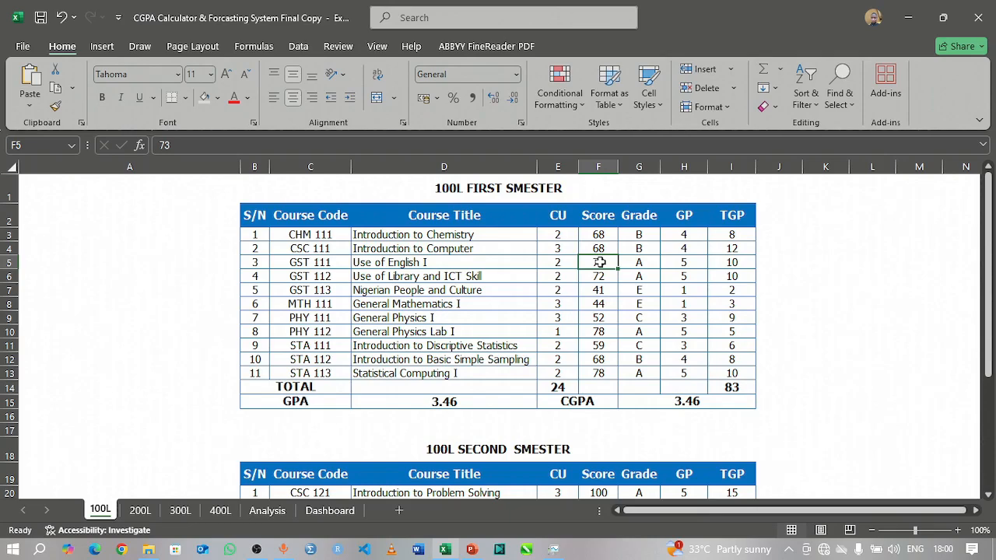
type("100")
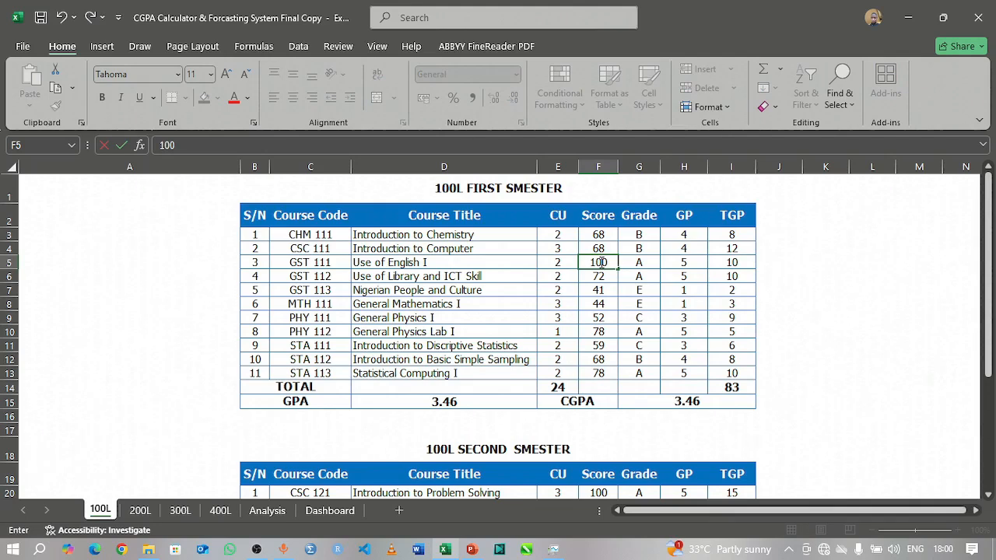
key("Return")
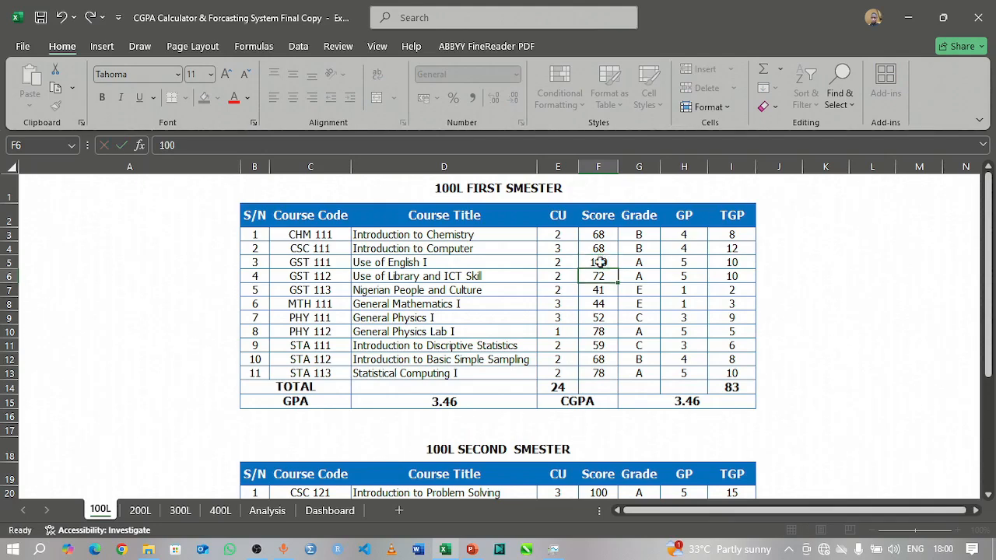
left_click(601, 263)
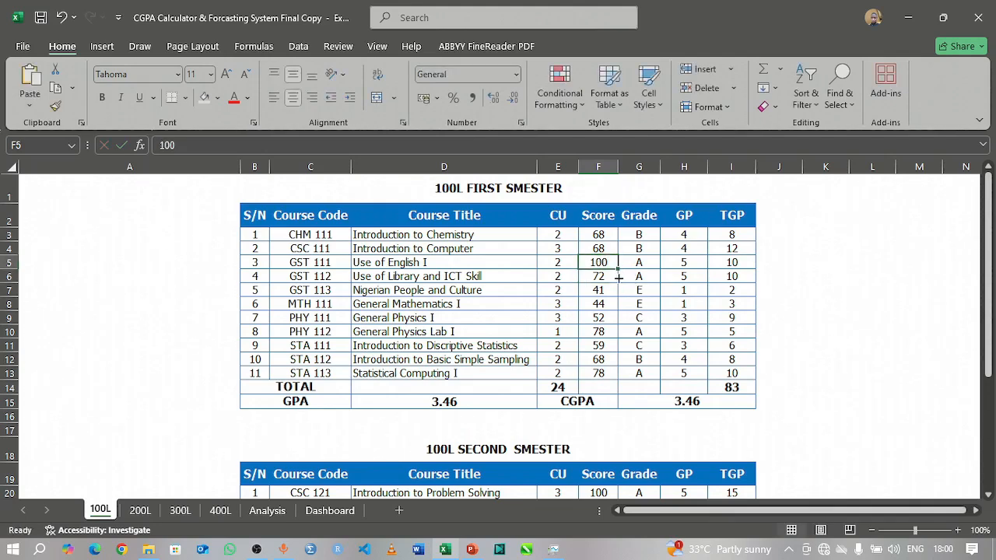
left_click_drag(619, 272, 605, 353)
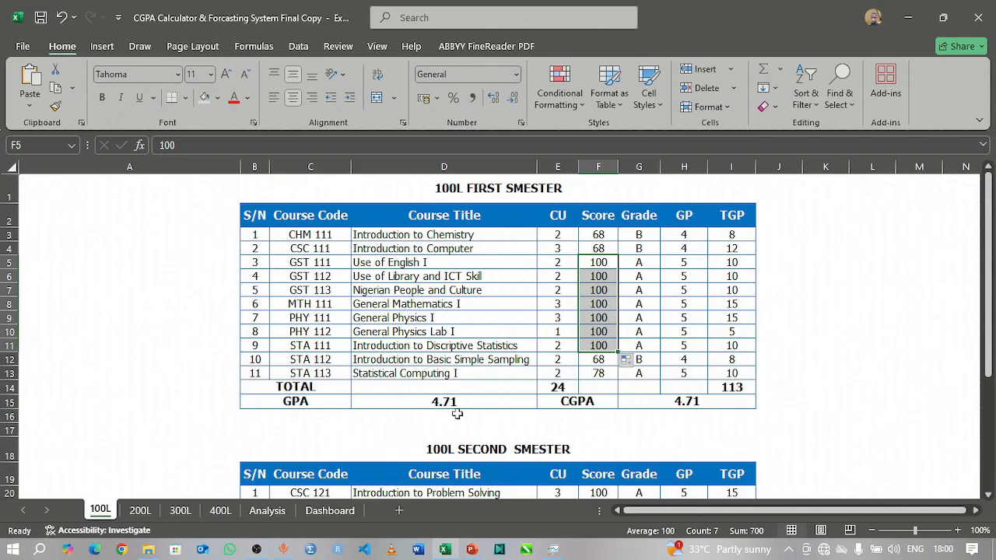
left_click(323, 515)
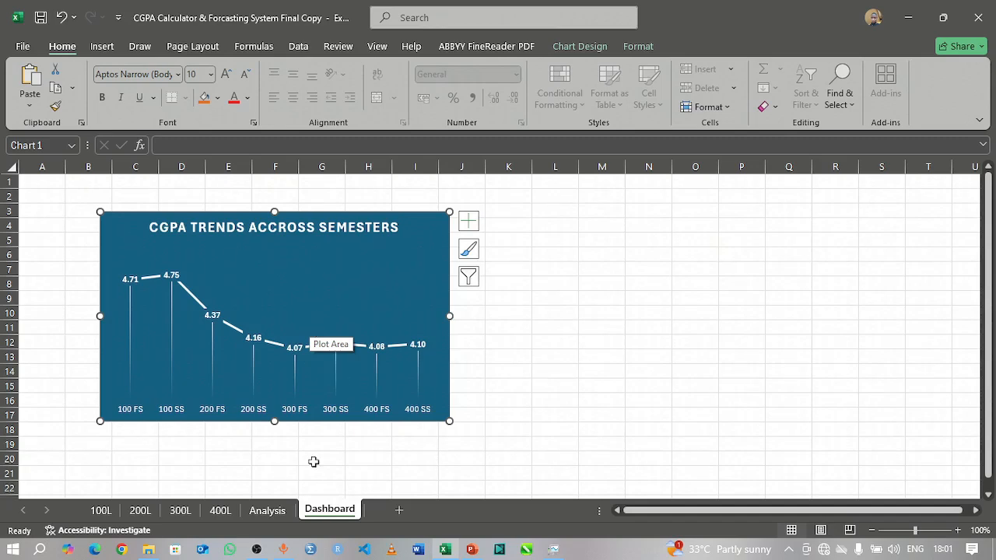
Step: Insert a 3-D Stacked Column chart of the semester GPA table N12:O20 on the Analysis sheet and apply the dark chart style with data labels
left_click(273, 511)
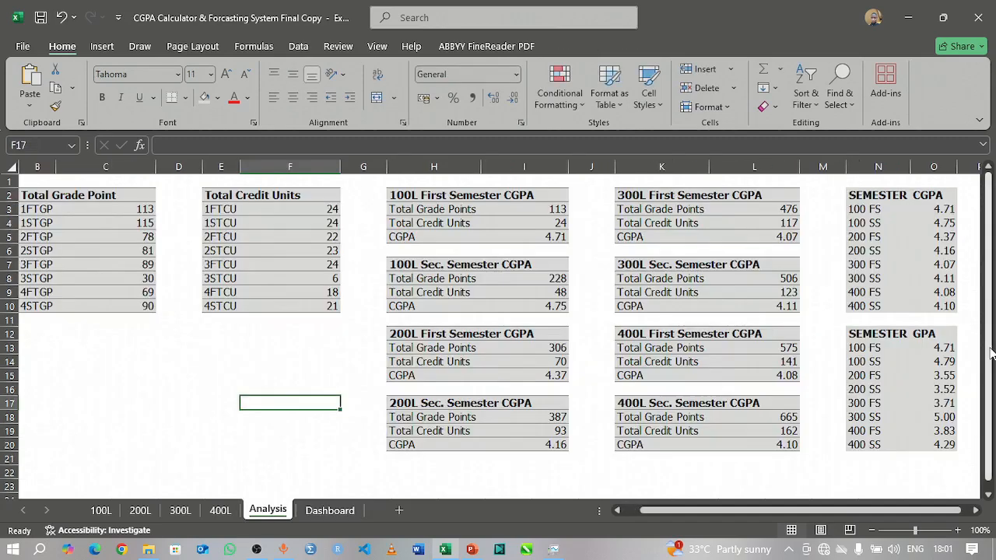
left_click_drag(874, 335, 940, 442)
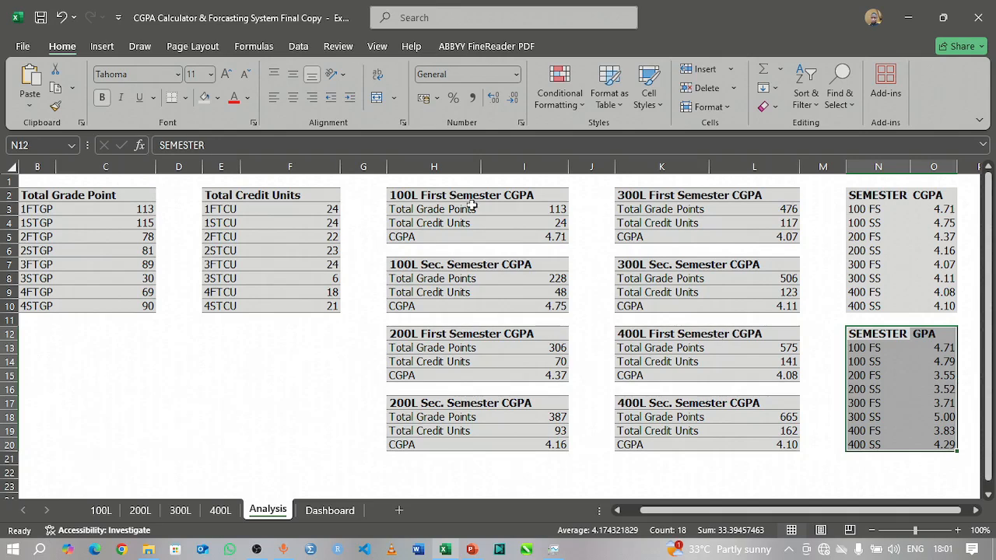
left_click(107, 49)
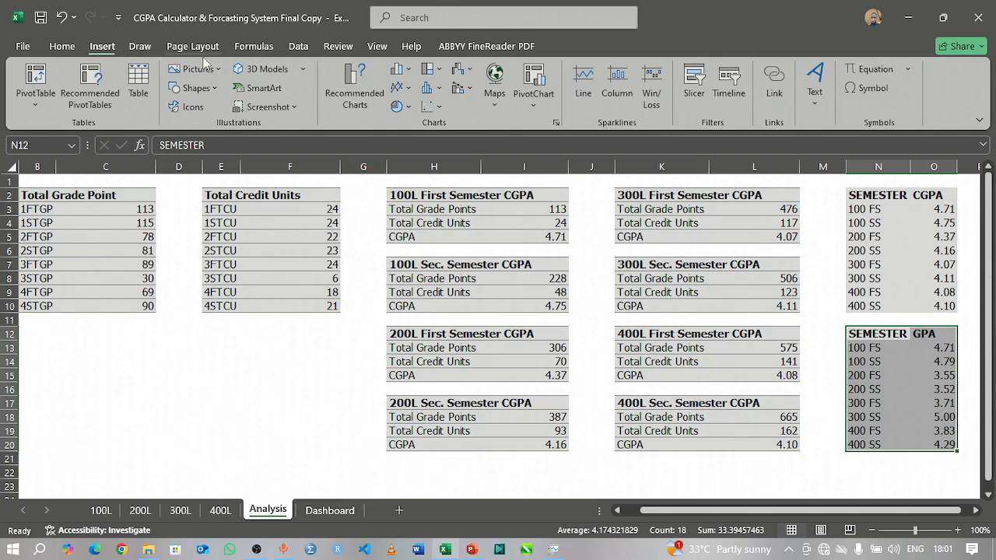
left_click(438, 90)
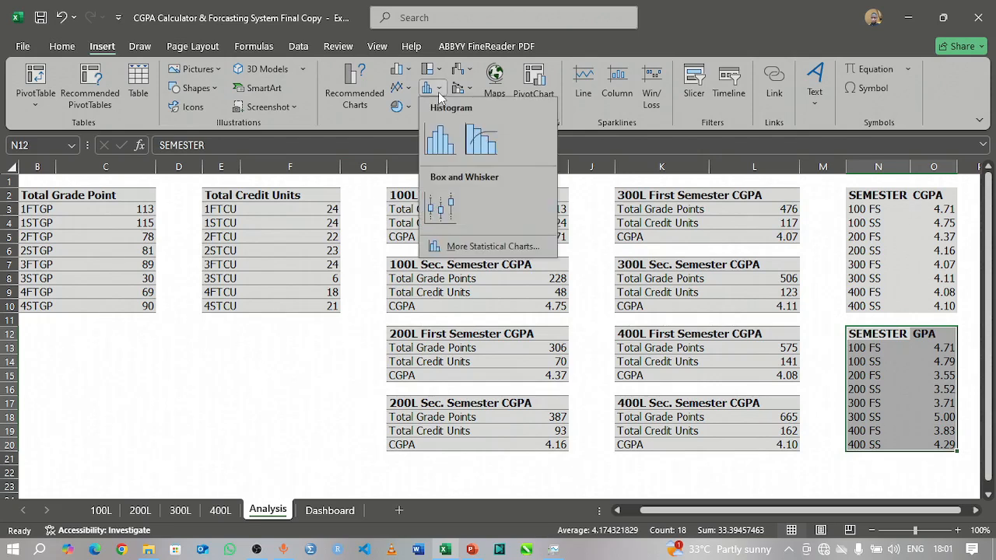
left_click(408, 72)
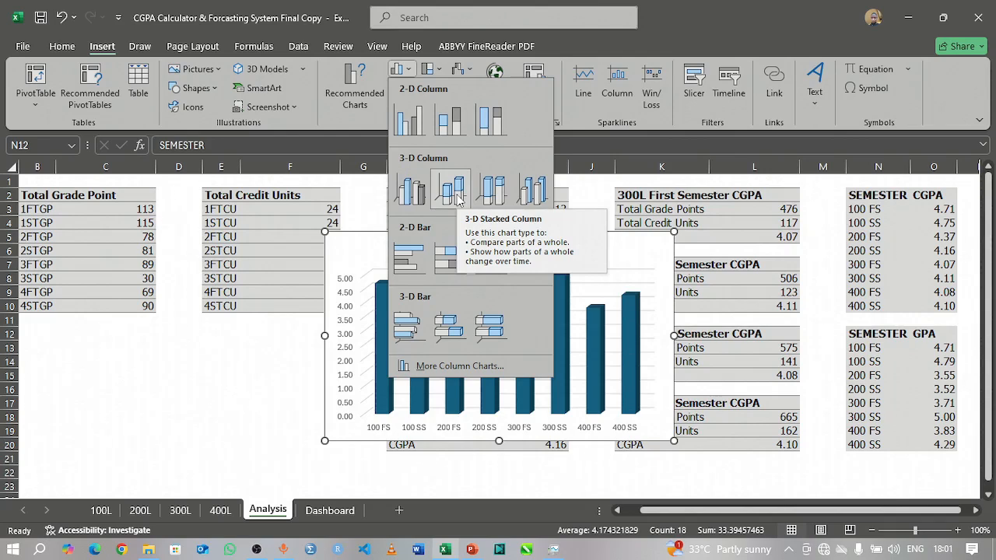
left_click(458, 197)
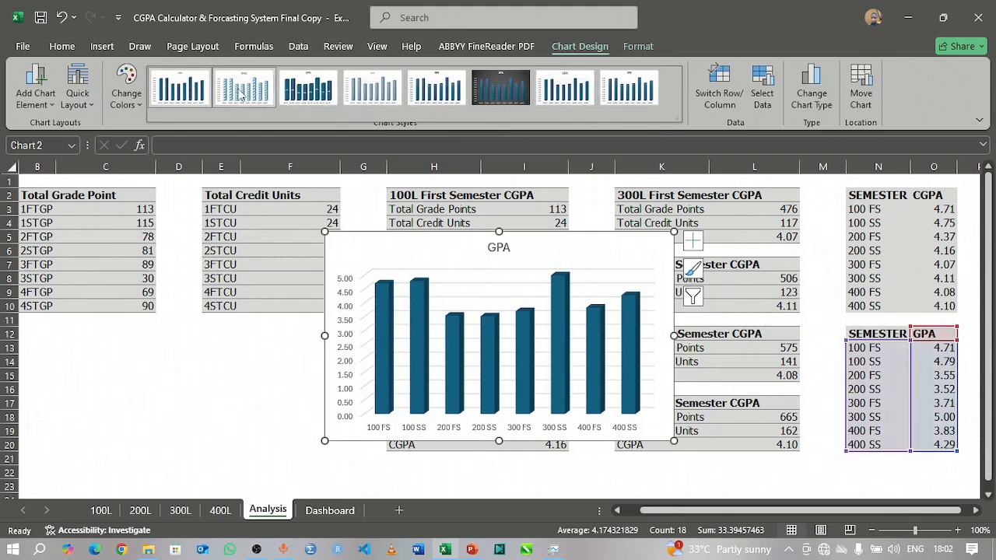
left_click(311, 92)
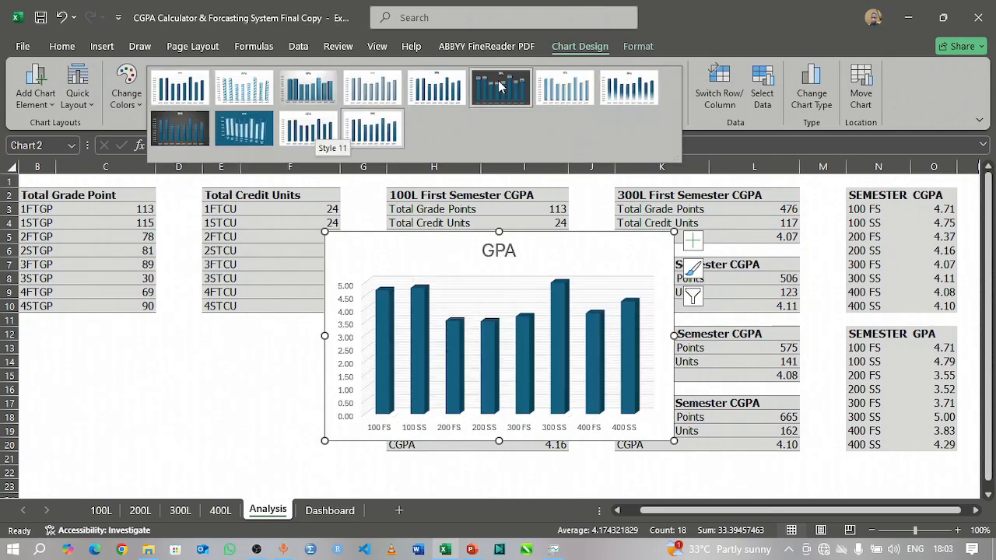
left_click(501, 87)
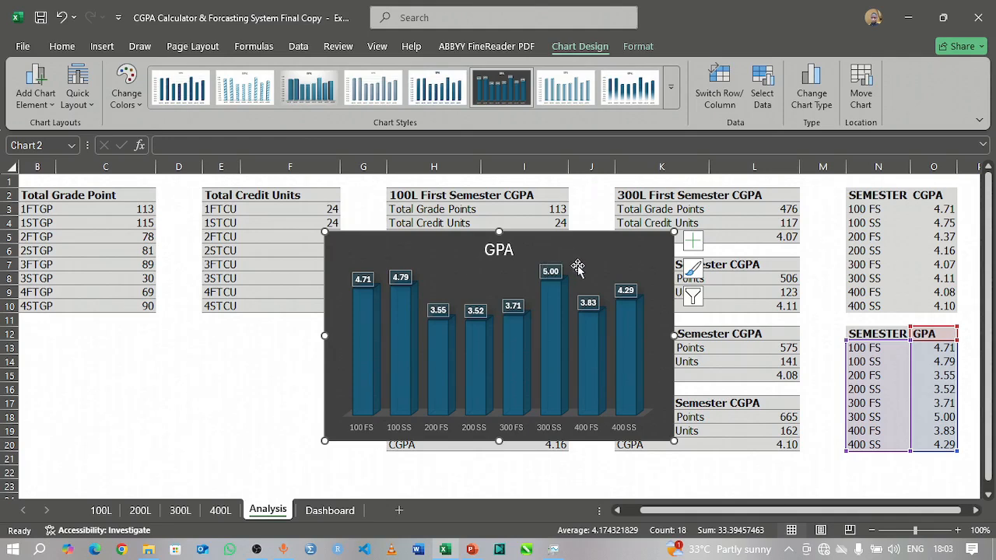
Step: Move the GPA column chart from the Analysis sheet to the Dashboard sheet, placing it beside the CGPA trend chart at about L3:S17
key("Delete")
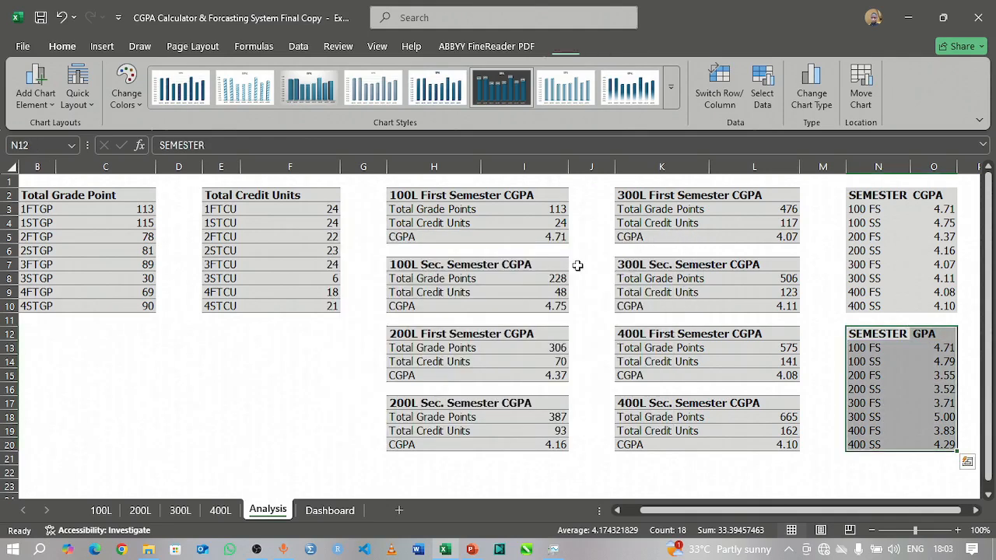
left_click(335, 518)
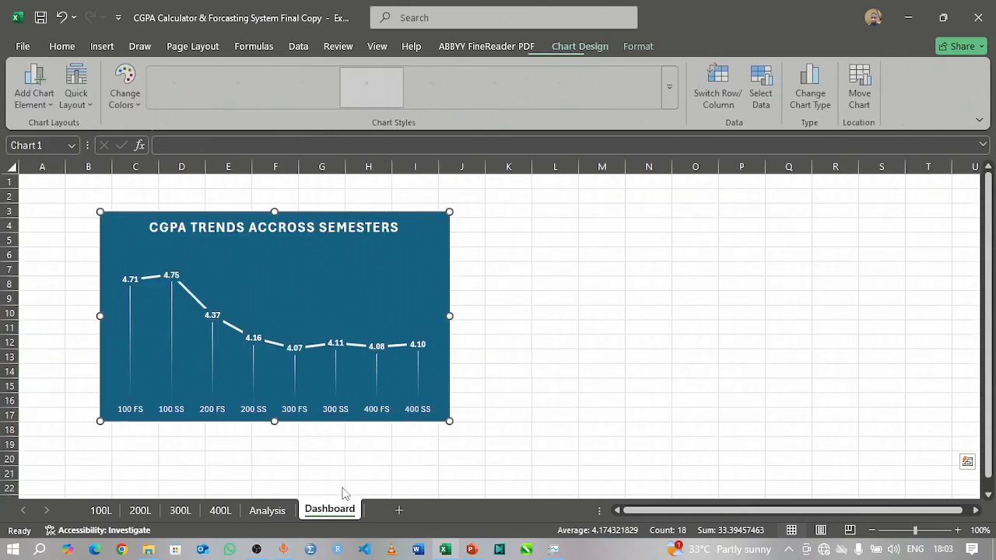
left_click(636, 234)
key("ctrl+v")
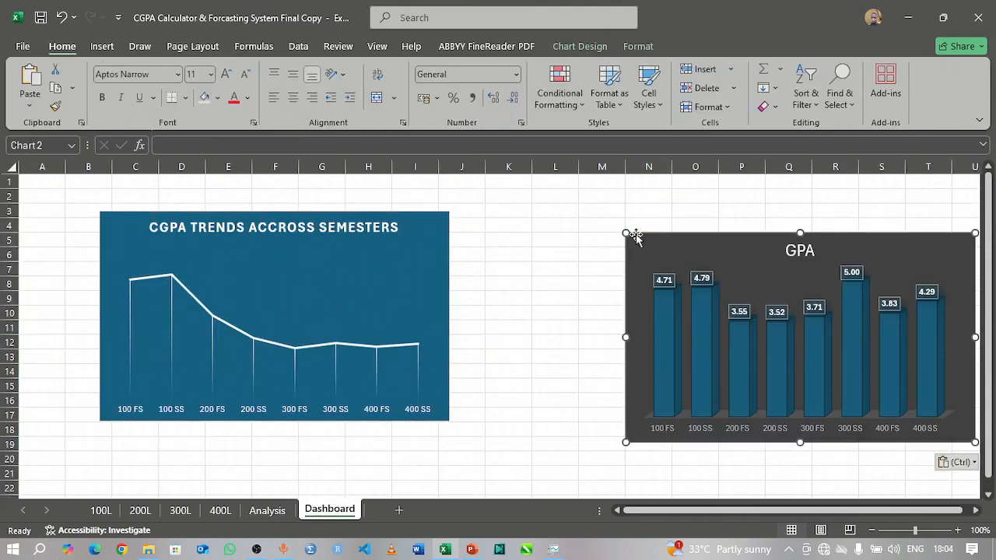
left_click_drag(761, 249, 676, 220)
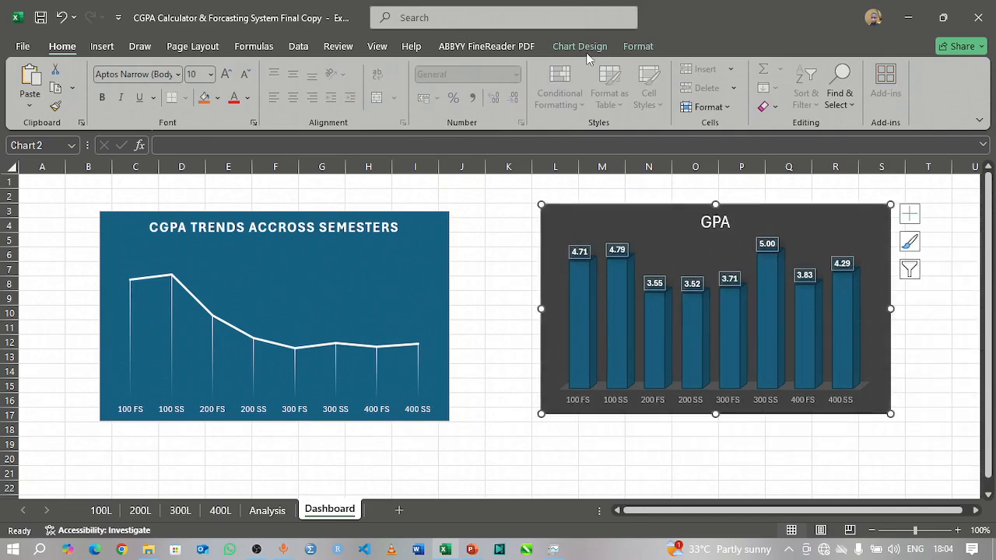
Step: Apply chart Style 5 to the GPA column chart and shift it closer to the CGPA trend chart, over about K3:R17
left_click(585, 48)
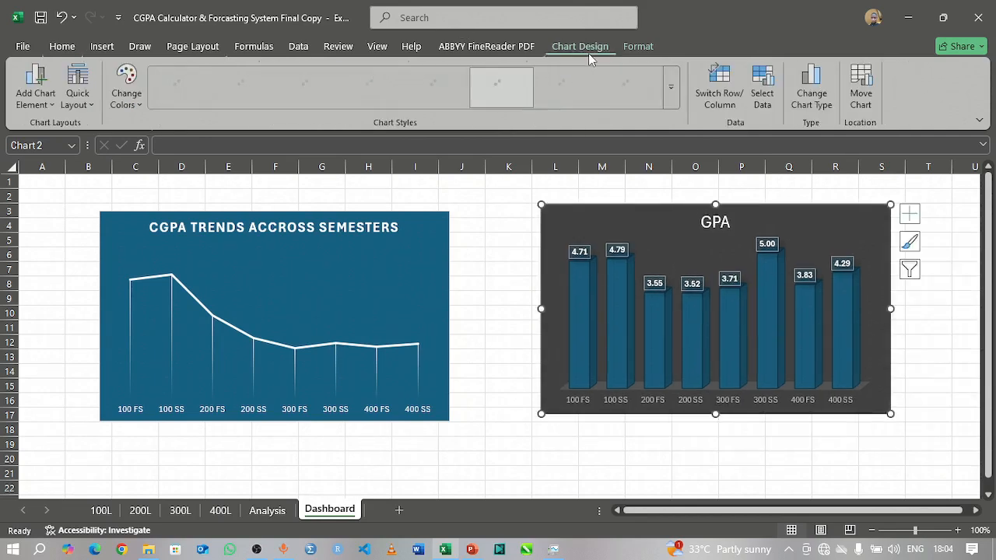
left_click(671, 99)
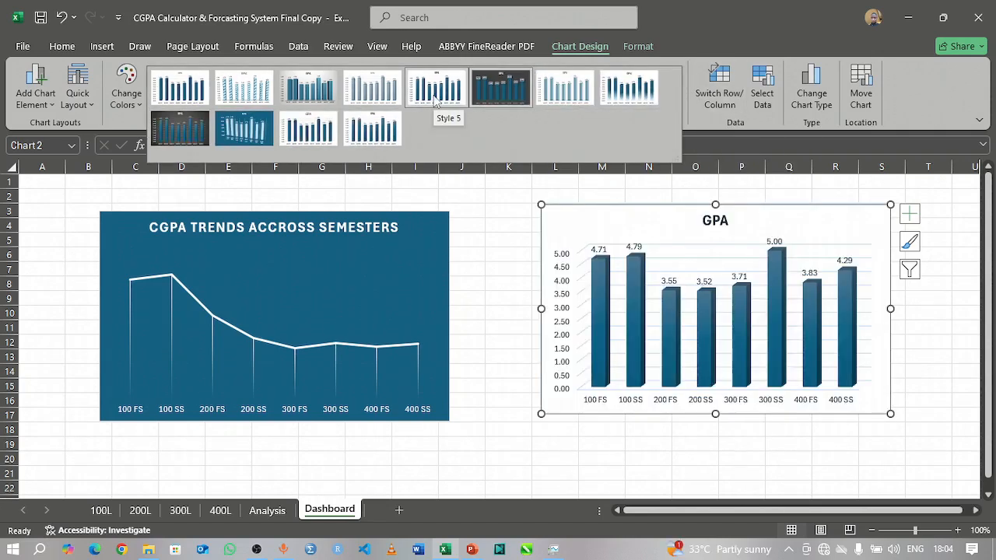
left_click(435, 97)
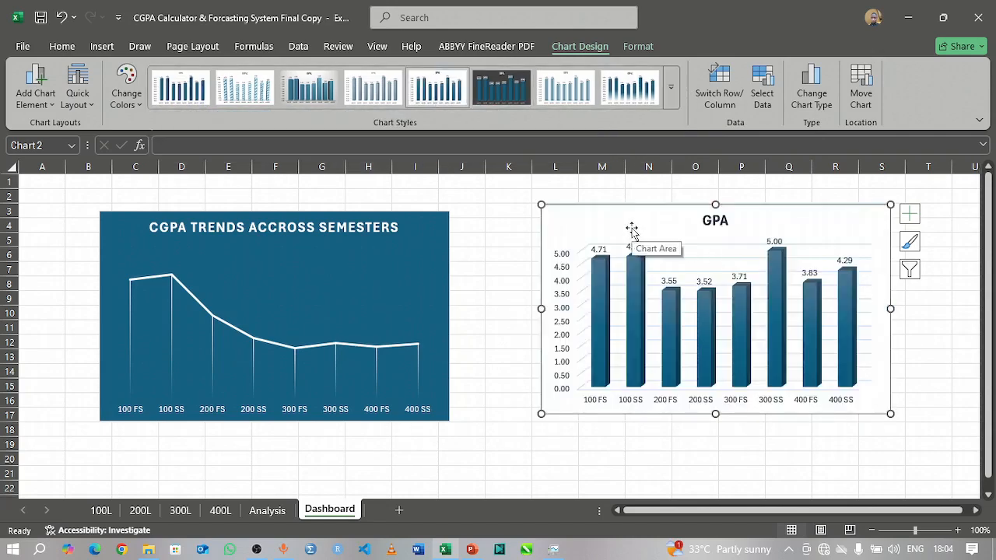
left_click_drag(639, 221, 614, 225)
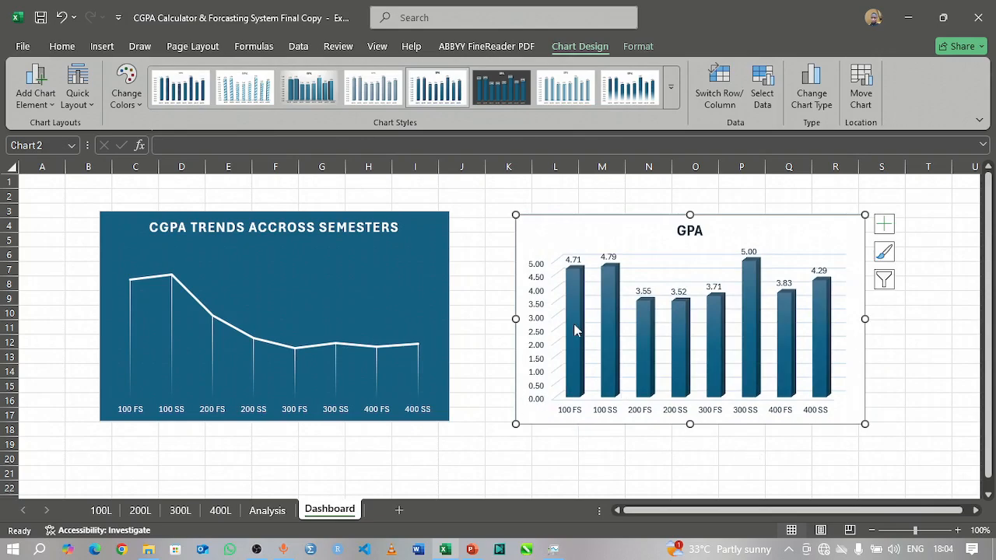
left_click(545, 458)
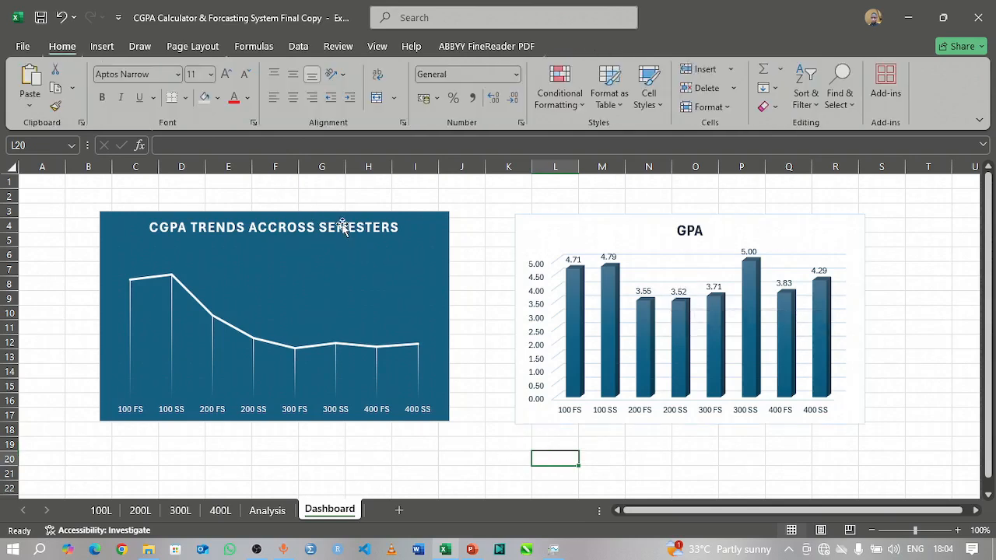
Step: Shift the CGPA trend chart to about C5:J19 and the GPA chart down to about K6:R20, clearing the rows above them
left_click_drag(144, 227, 171, 225)
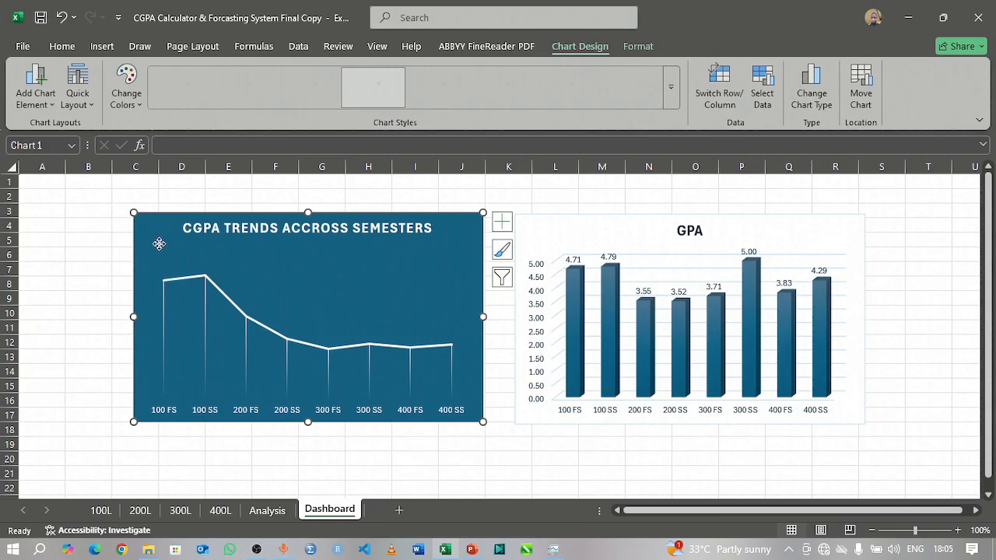
left_click_drag(210, 258, 208, 278)
left_click_drag(529, 229, 532, 265)
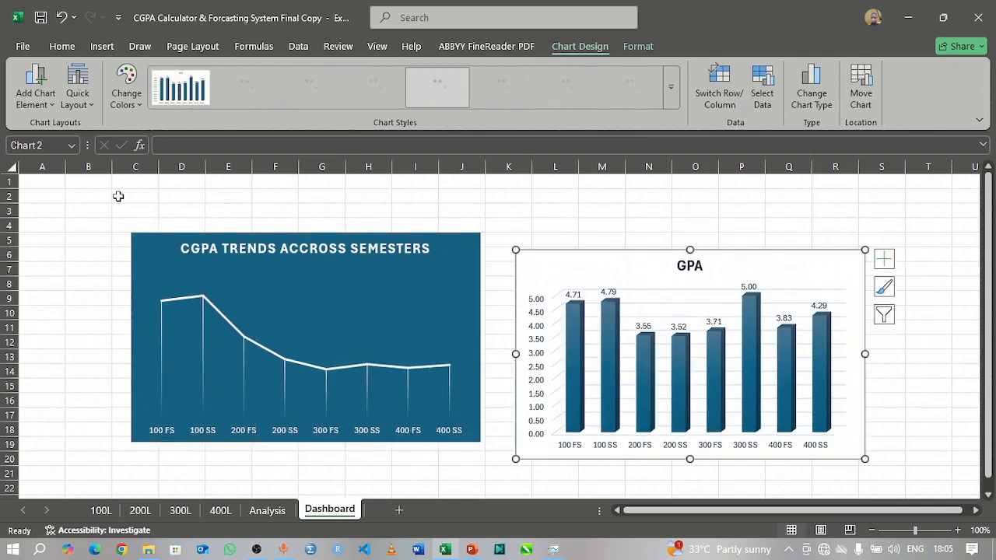
Step: Draw a rectangular banner about 36.65 cm wide and 1.79 cm high across rows 1 to 3 of the Dashboard sheet and remove its outline
left_click(101, 48)
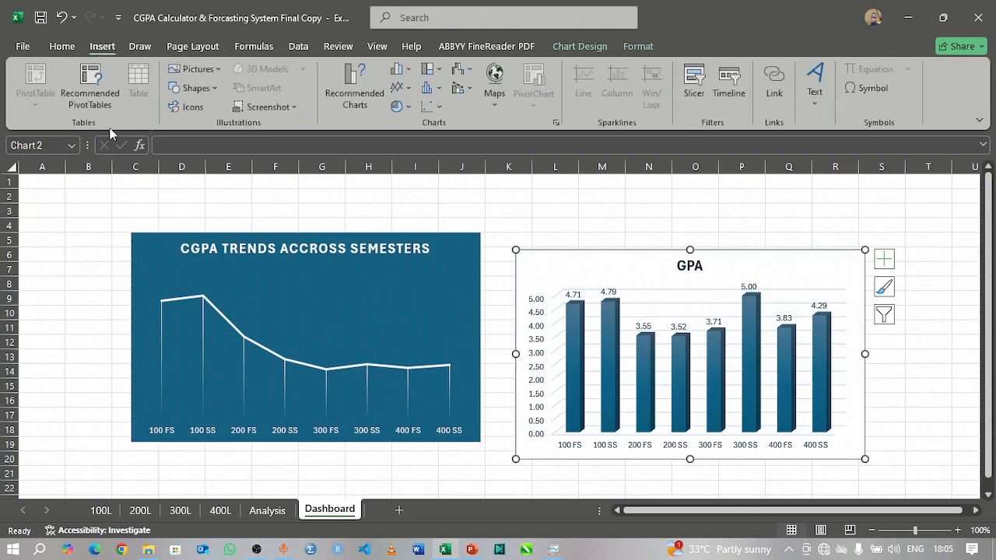
left_click(217, 94)
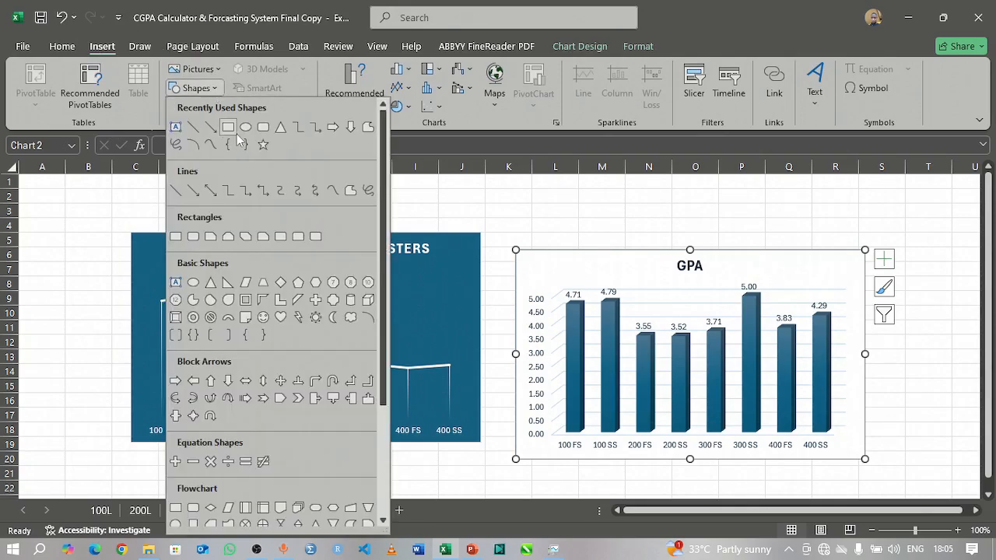
left_click(263, 128)
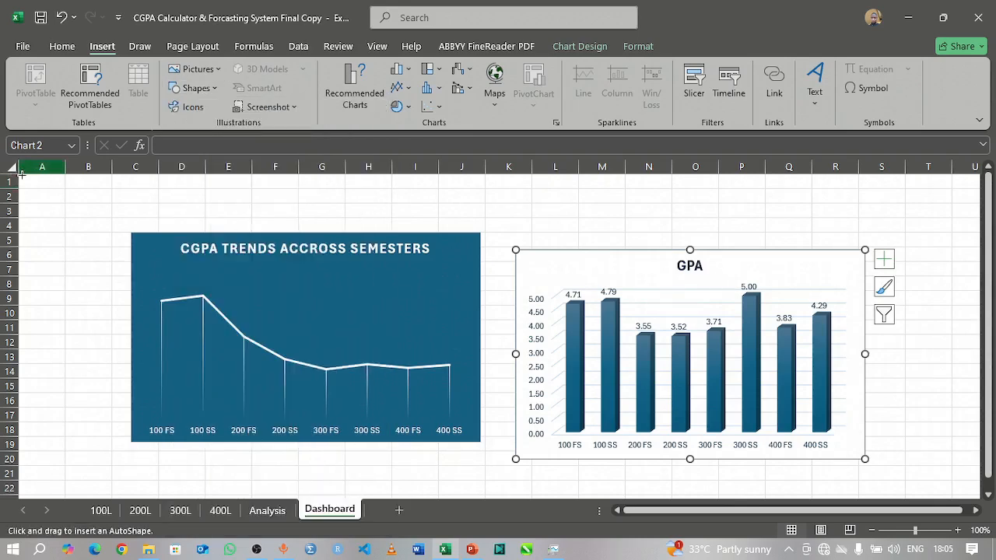
left_click_drag(19, 176, 980, 223)
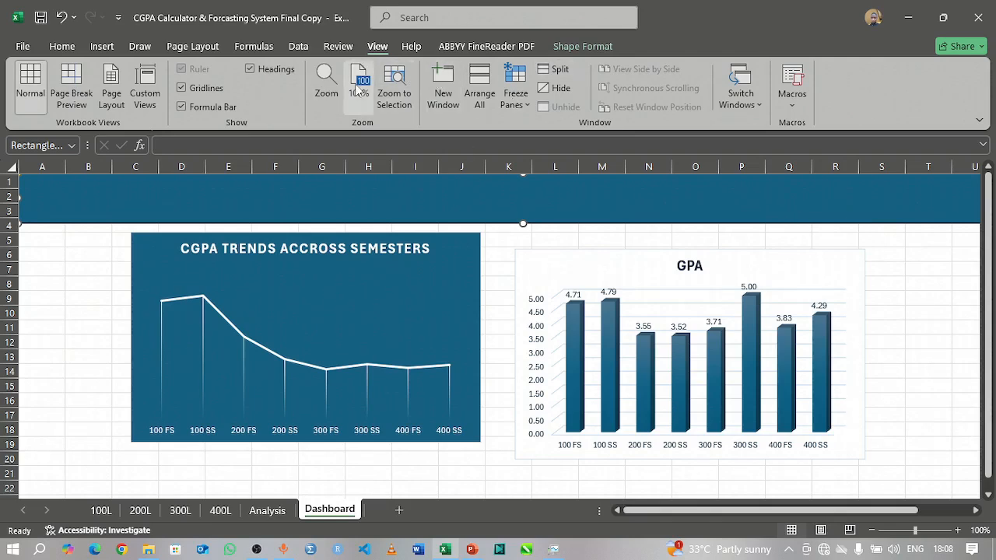
left_click(582, 47)
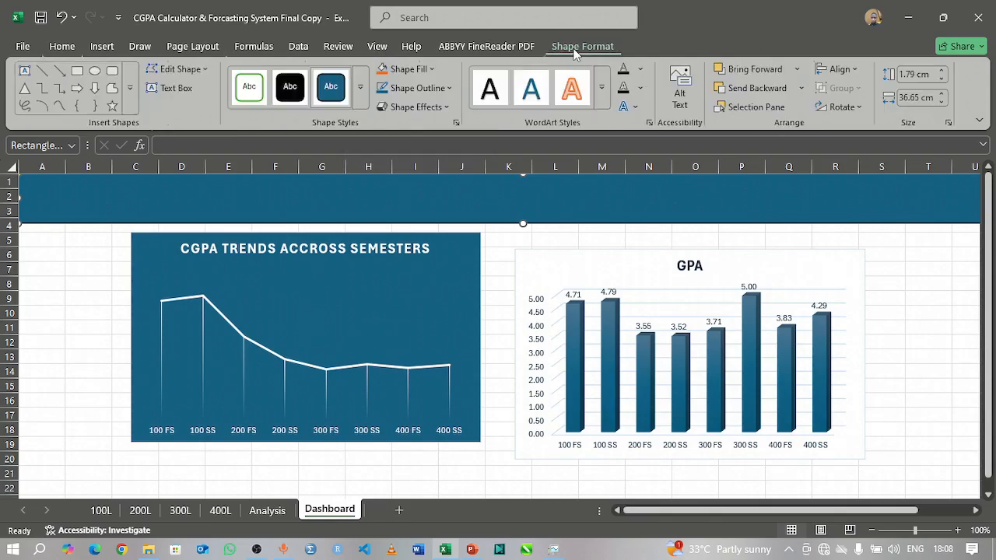
left_click(449, 88)
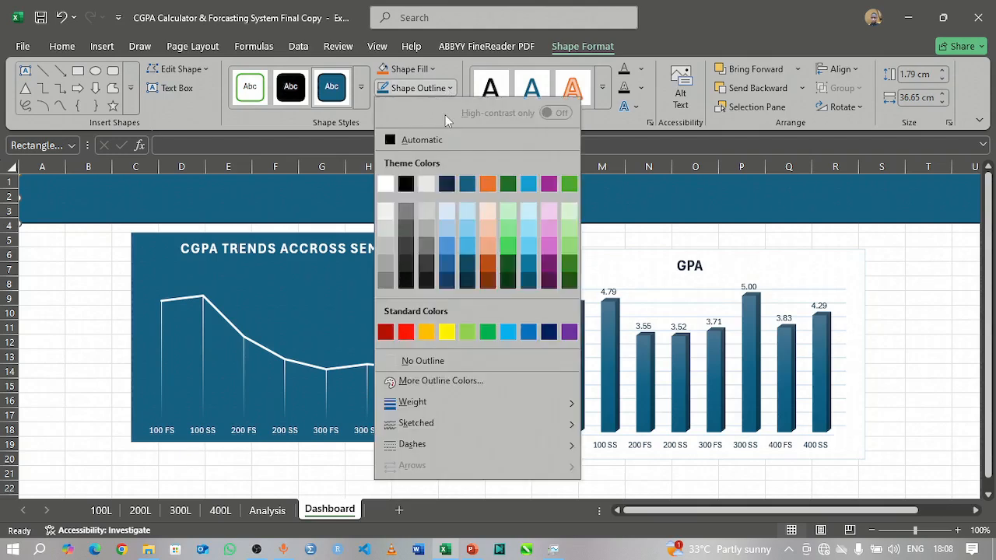
left_click(423, 361)
key("Escape")
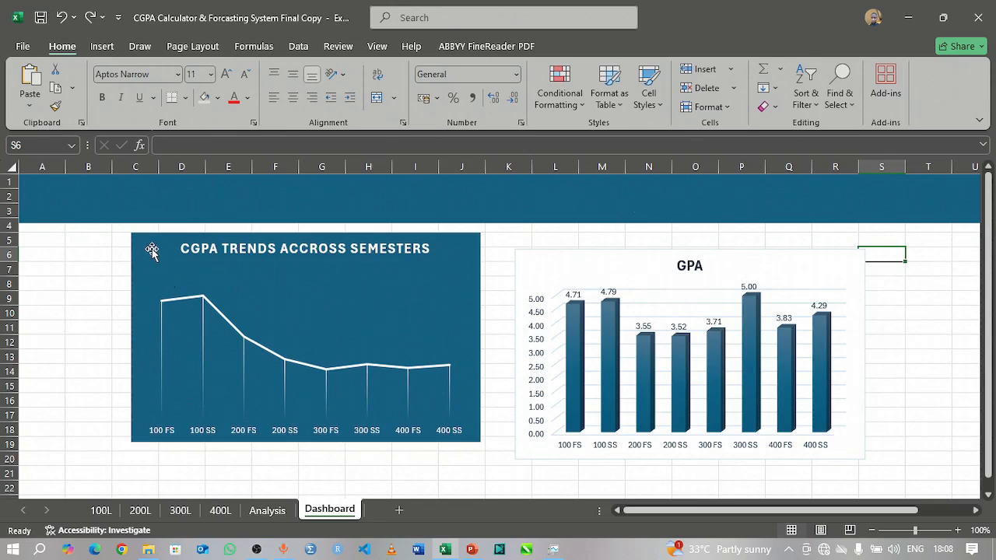
Step: Line up the CGPA trend chart and the GPA chart side by side just beneath the banner, with a wider gap between them
mouse_move(153, 245)
left_mouse_down()
mouse_move(95, 239)
mouse_move(133, 243)
left_mouse_up()
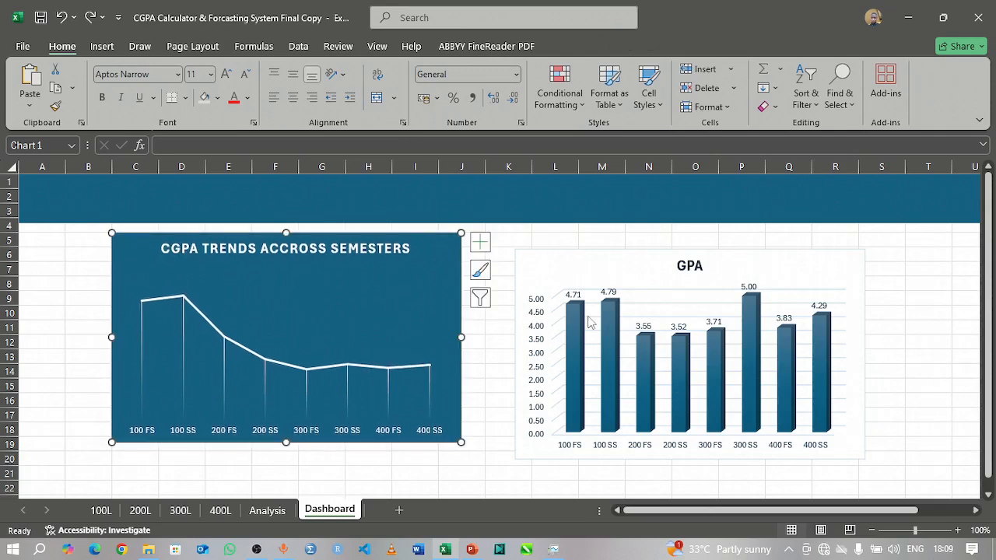
left_click(642, 248)
mouse_move(642, 248)
left_mouse_down()
mouse_move(651, 247)
mouse_move(631, 241)
left_mouse_up()
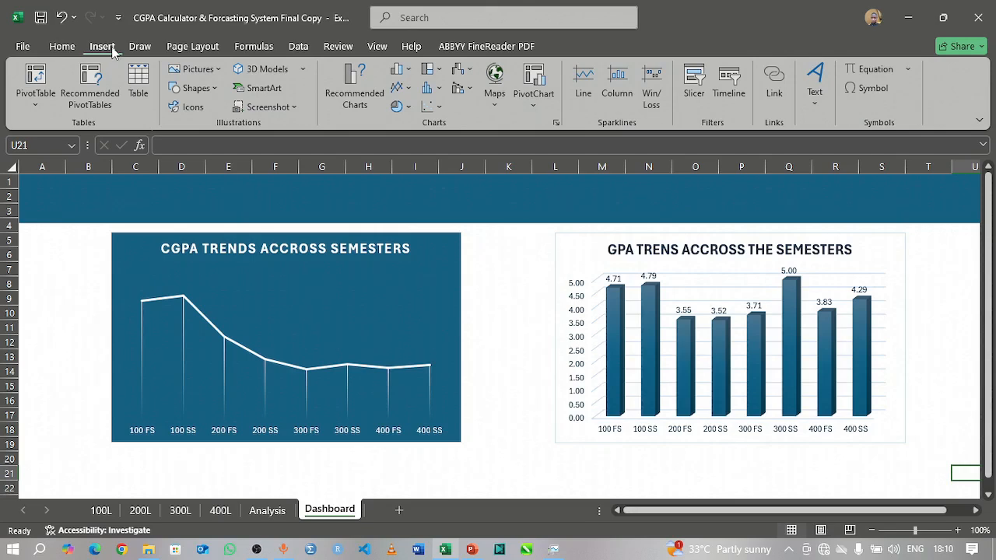
Step: Add a text box across the banner and paste the title "CGPA CALCULATOR & FORECASTING SYSTEM" into it
left_click(217, 86)
left_click(176, 127)
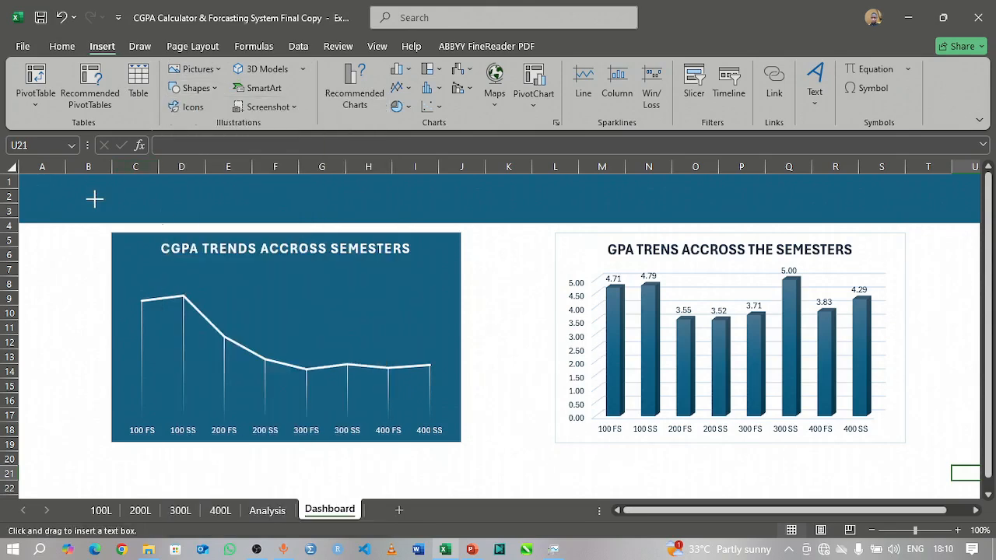
left_click_drag(94, 199, 948, 213)
type("CGPA CALCULATOR & FORECASTING SYSTEM")
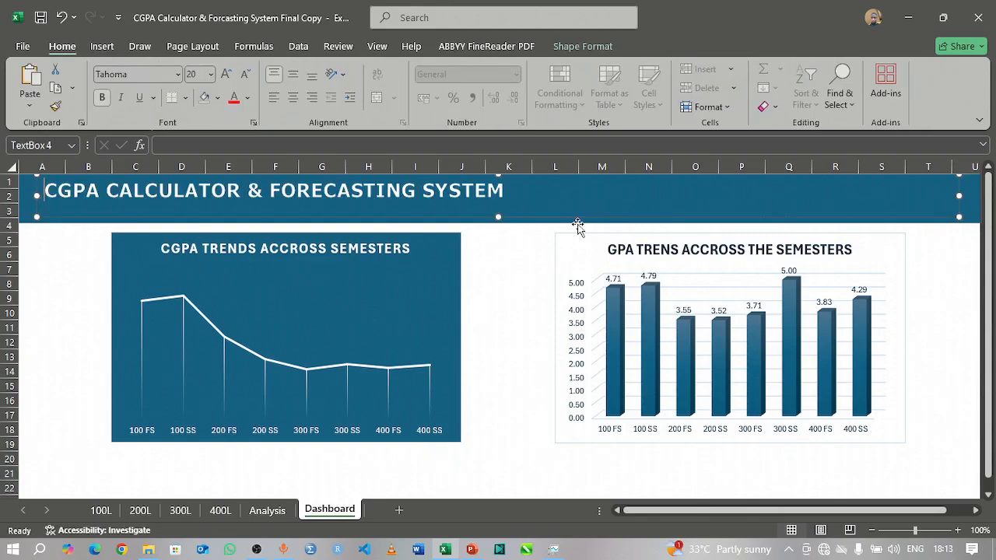